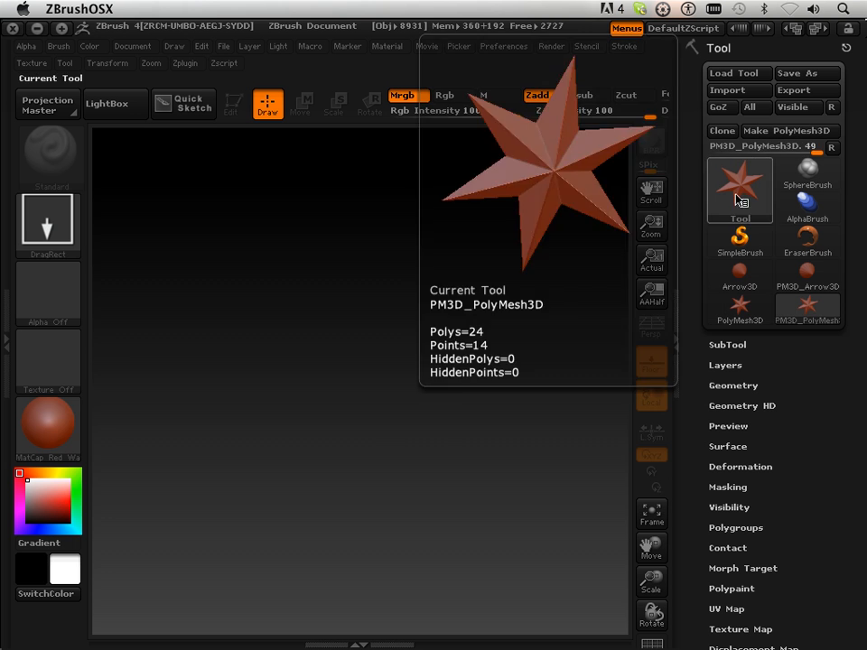
Step: Load the Helix3D primitive and convert it to a PolyMesh3D
left_click(739, 185)
left_click(315, 296)
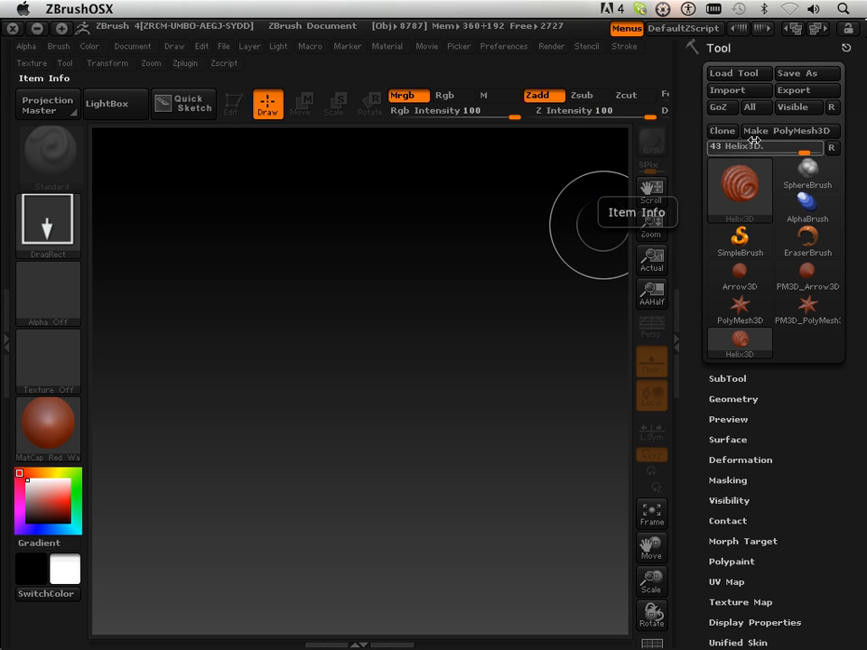
left_click(784, 131)
Step: Load the Cube3D primitive and convert it to a PolyMesh3D
left_click(739, 188)
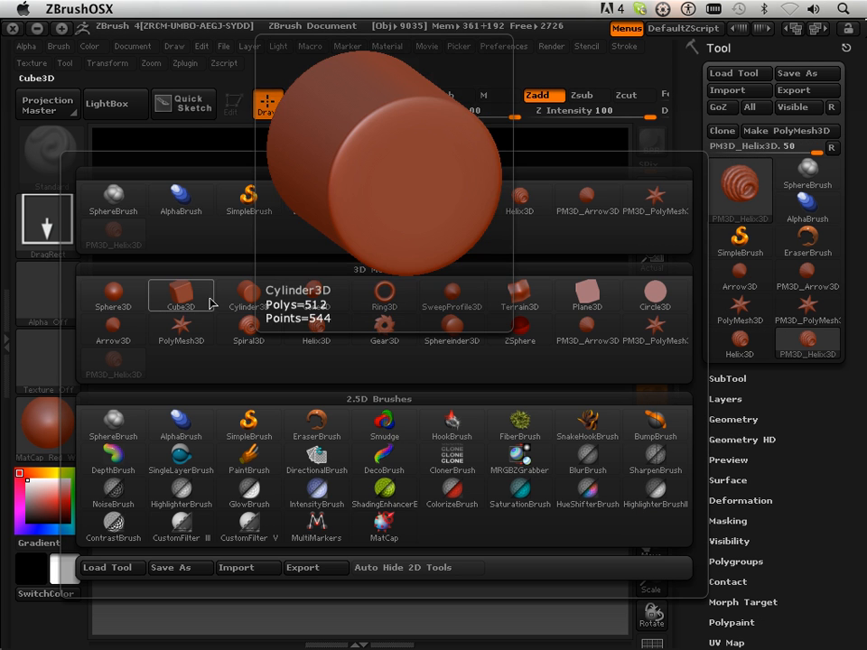
left_click(181, 294)
left_click(804, 133)
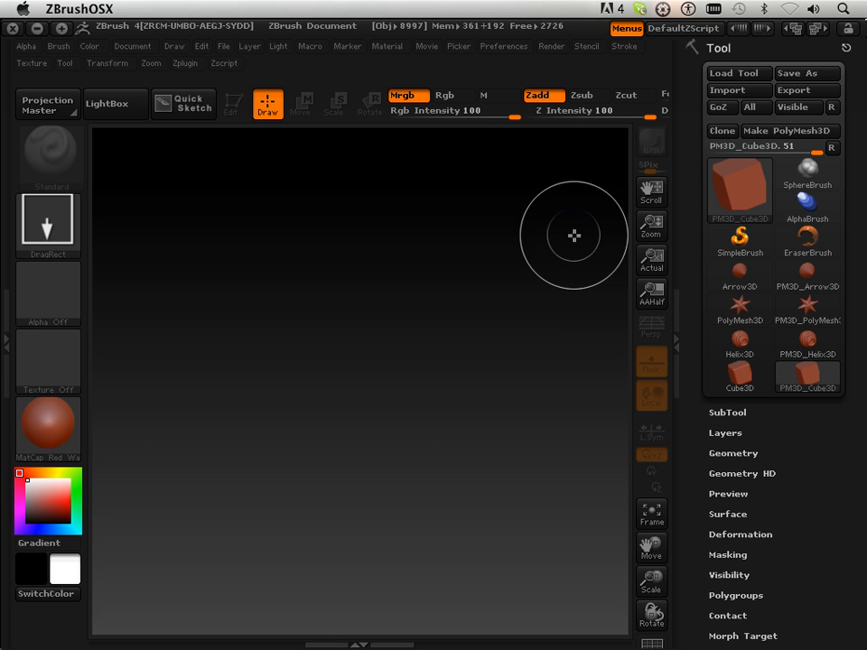
Step: Append the PM3D_Helix3D mesh as a subtool of the cube
left_click(718, 413)
scroll(709, 443, "down", 10)
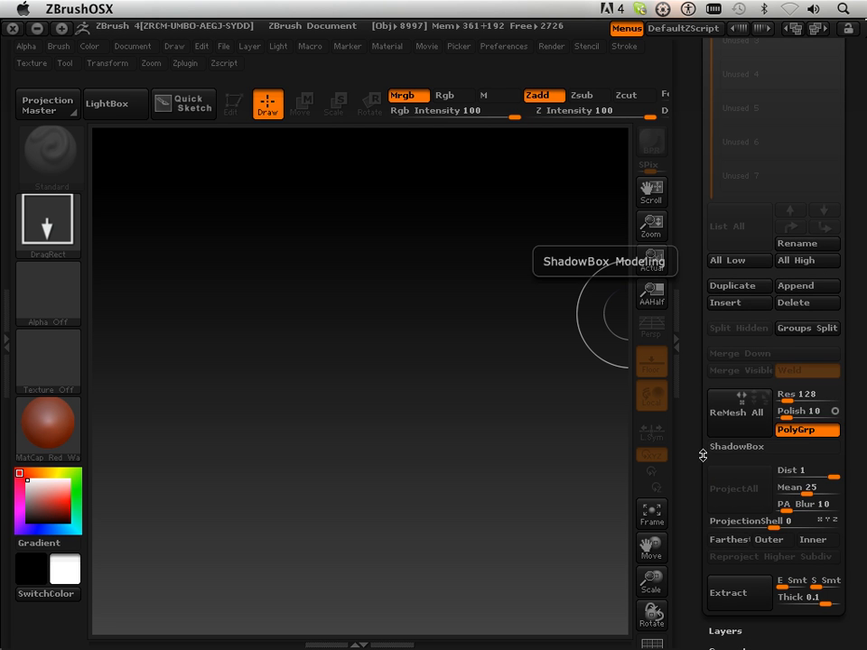
scroll(697, 298, "up", 5)
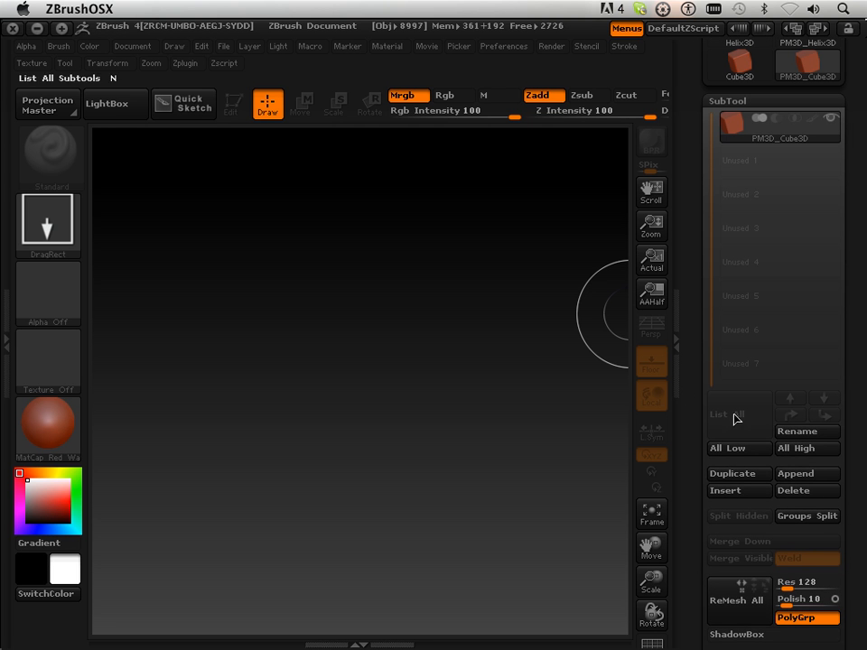
left_click(800, 474)
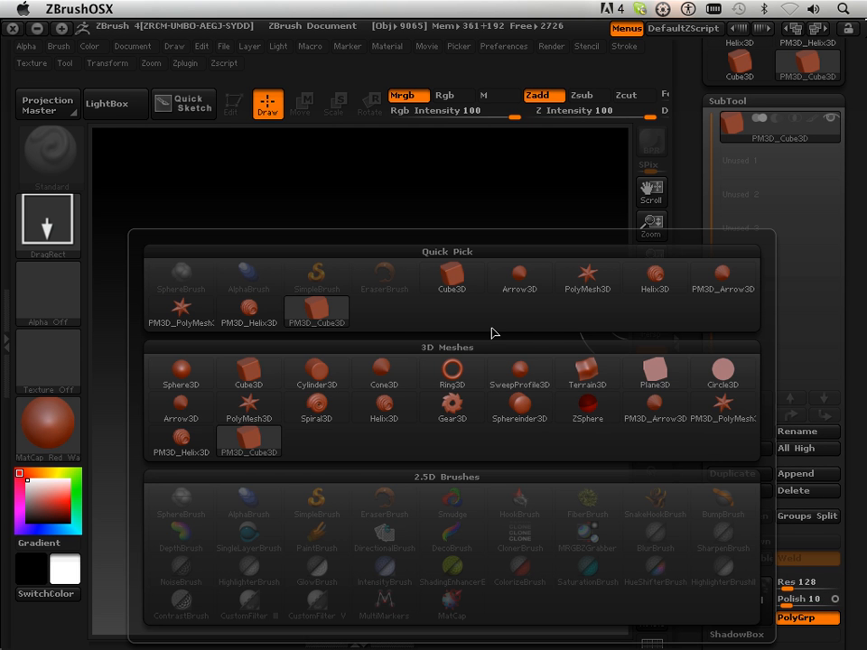
left_click(245, 324)
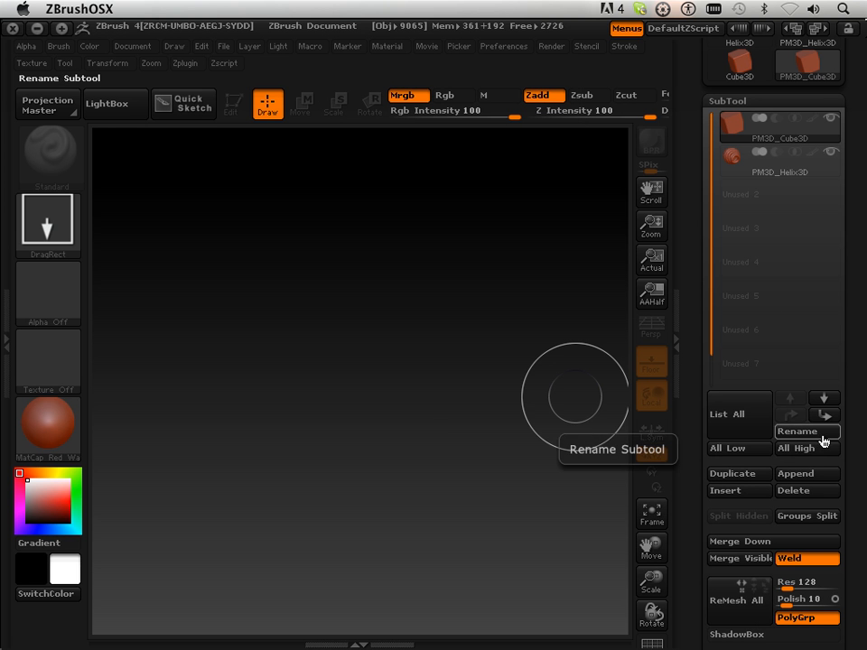
Step: Append the PM3D_Arrow3D mesh and the PolyMesh3D star as further subtools of the cube
left_click(818, 476)
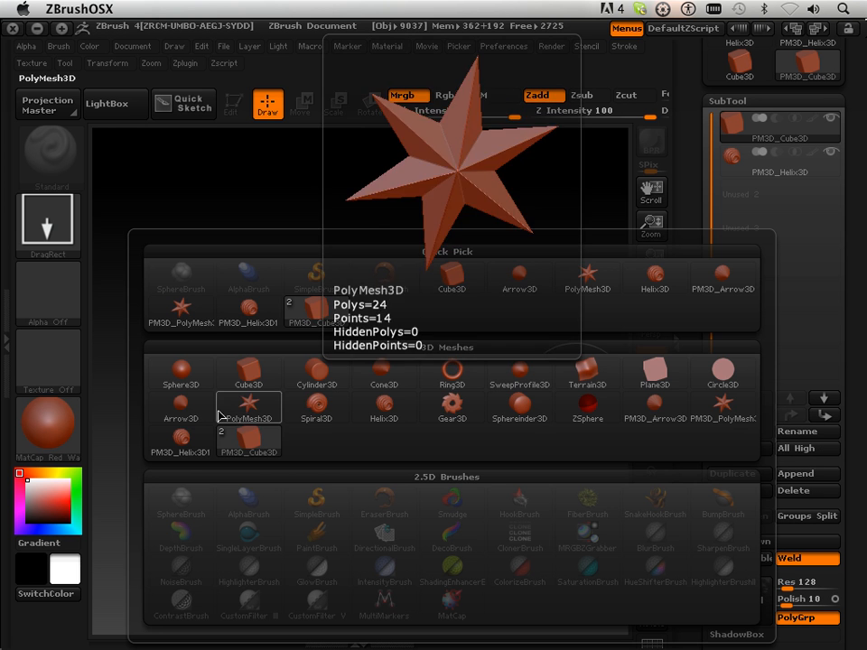
left_click(186, 459)
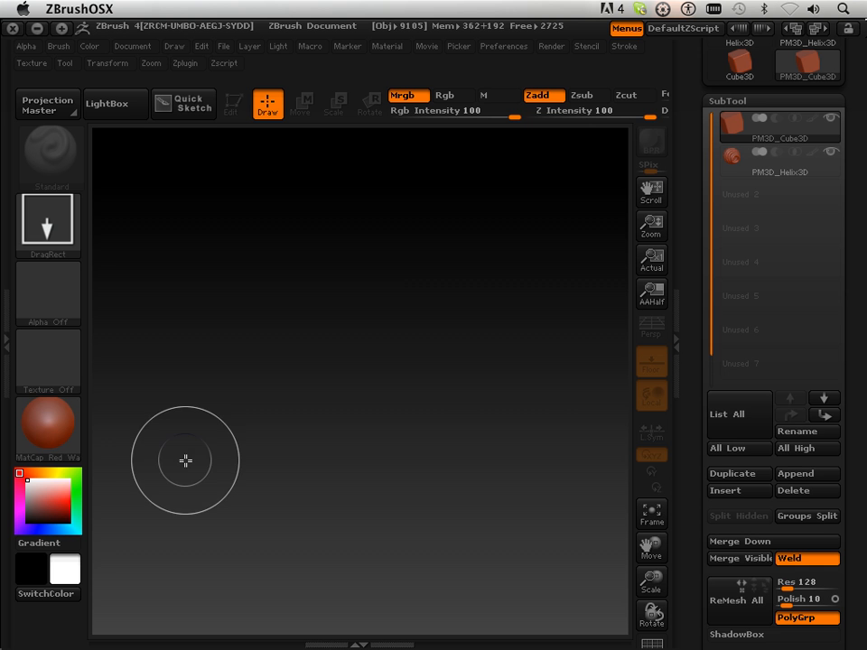
left_click(809, 474)
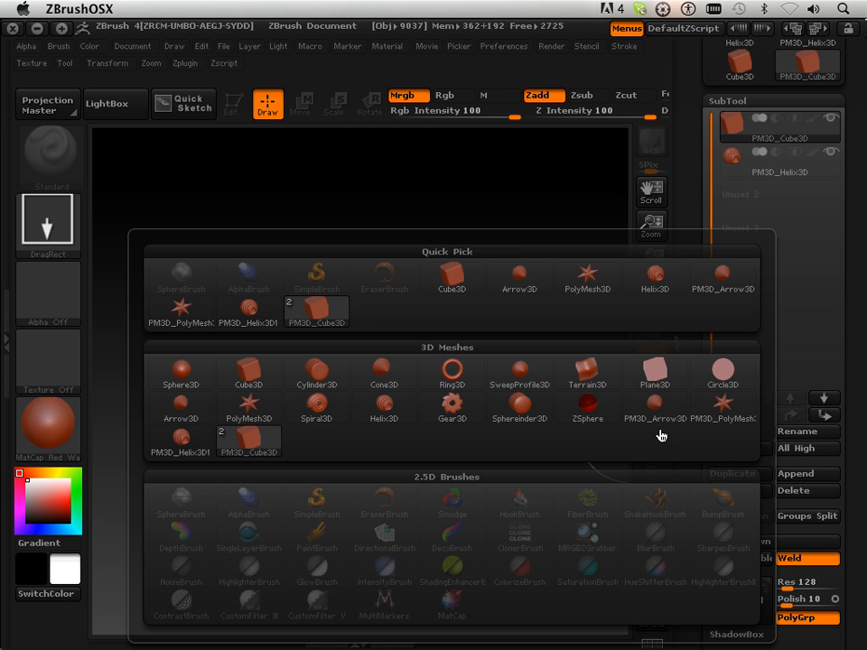
left_click(692, 287)
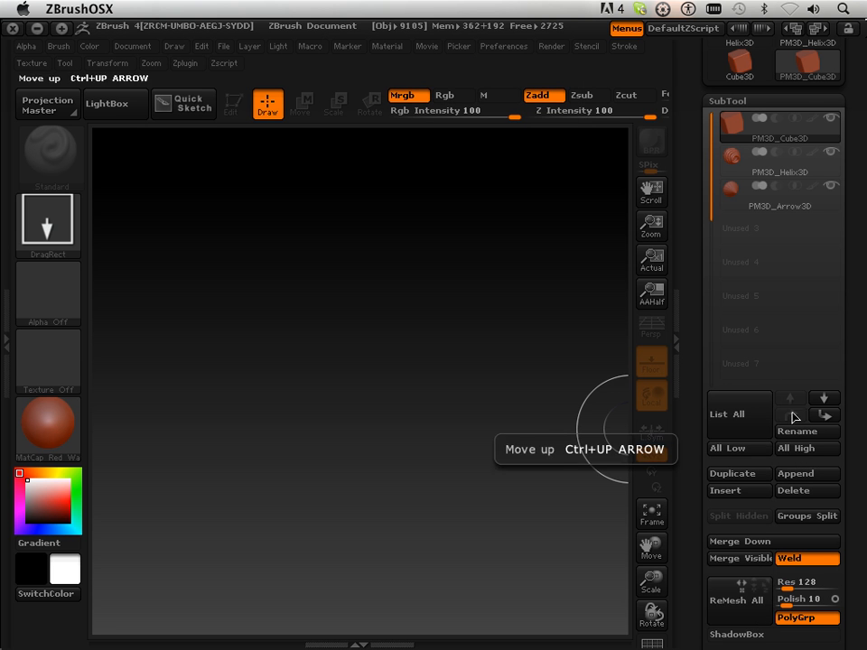
left_click(813, 477)
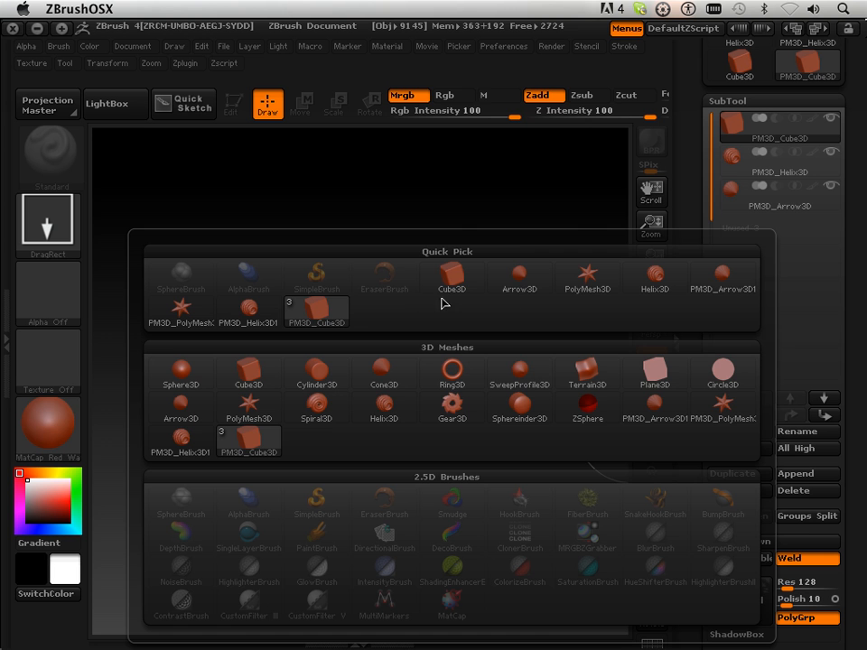
left_click(604, 291)
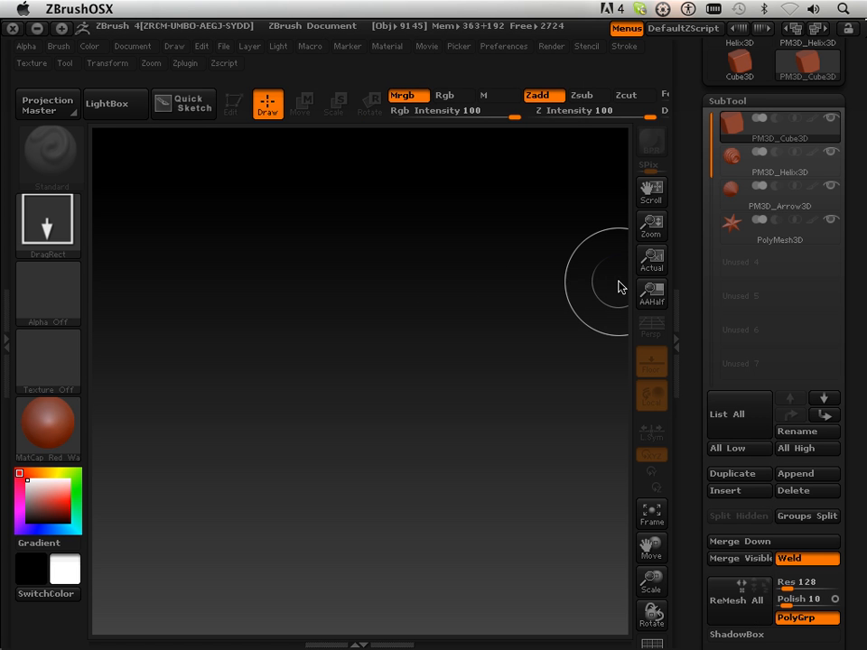
Step: Rename the cube subtool as 11
left_click_drag(686, 124, 697, 214)
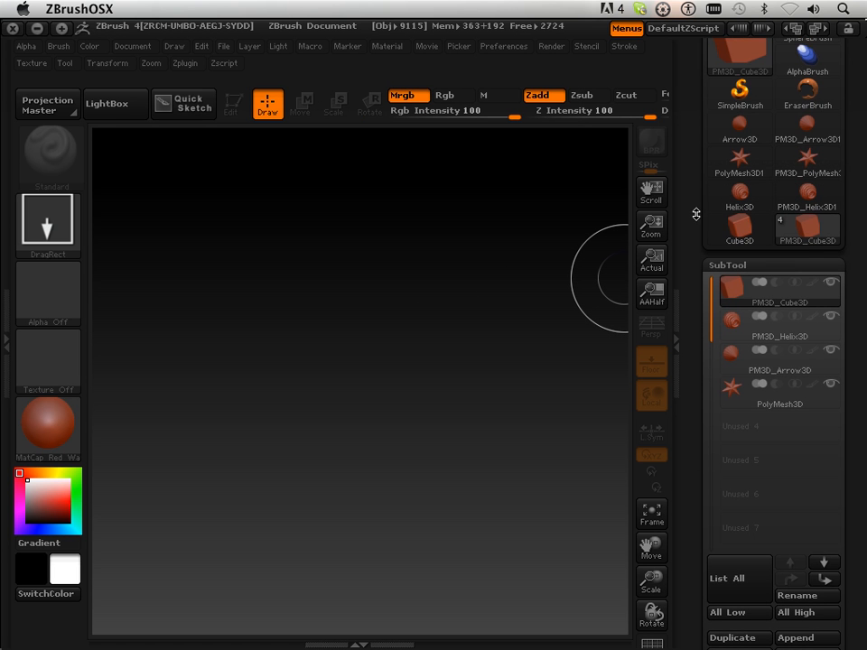
mouse_move(781, 325)
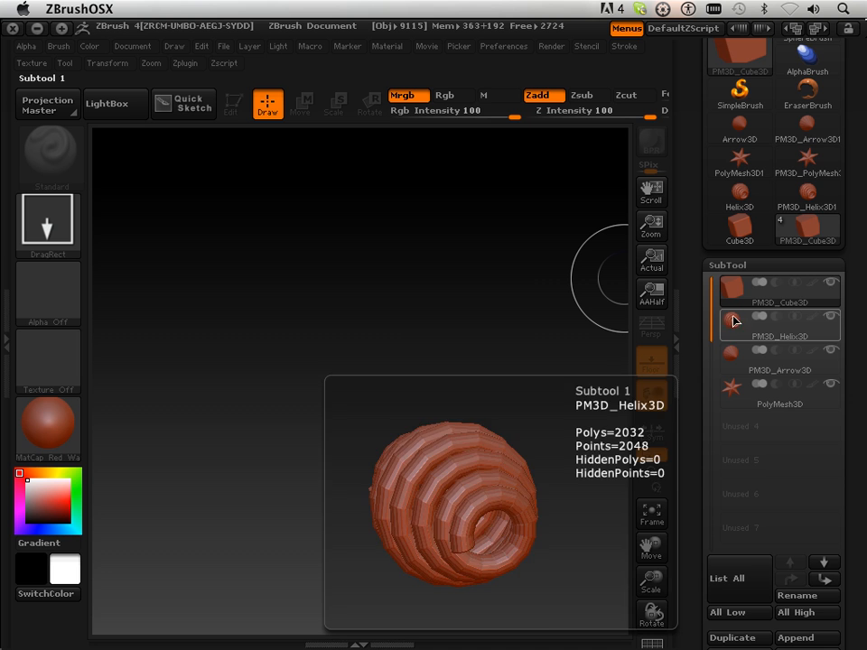
left_click_drag(699, 349, 701, 308)
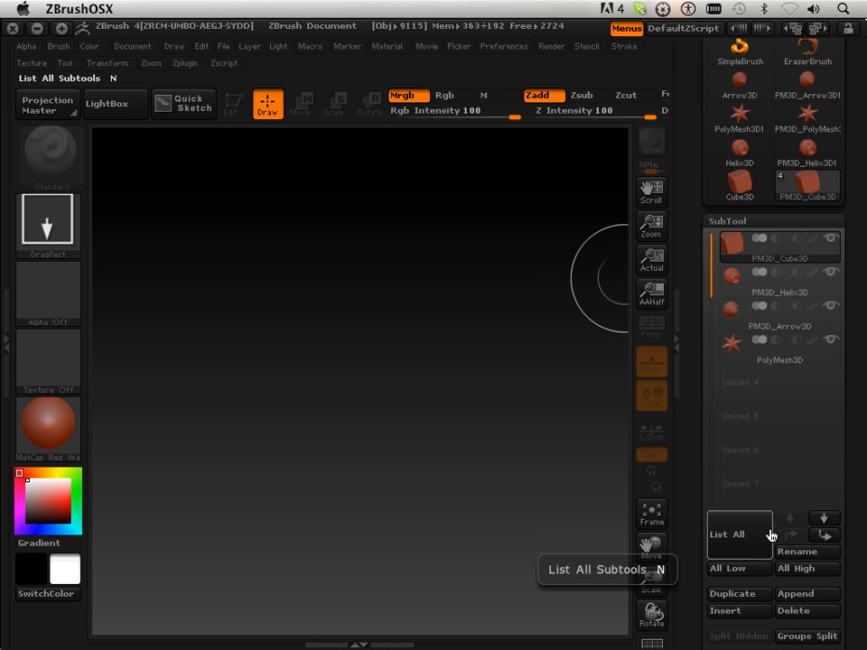
left_click(793, 552)
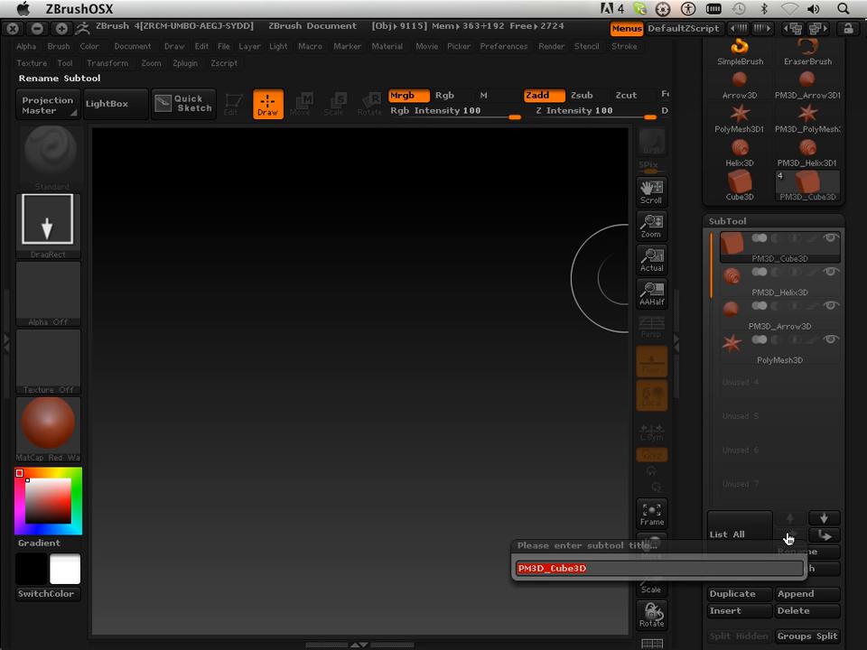
type("11")
key("Return")
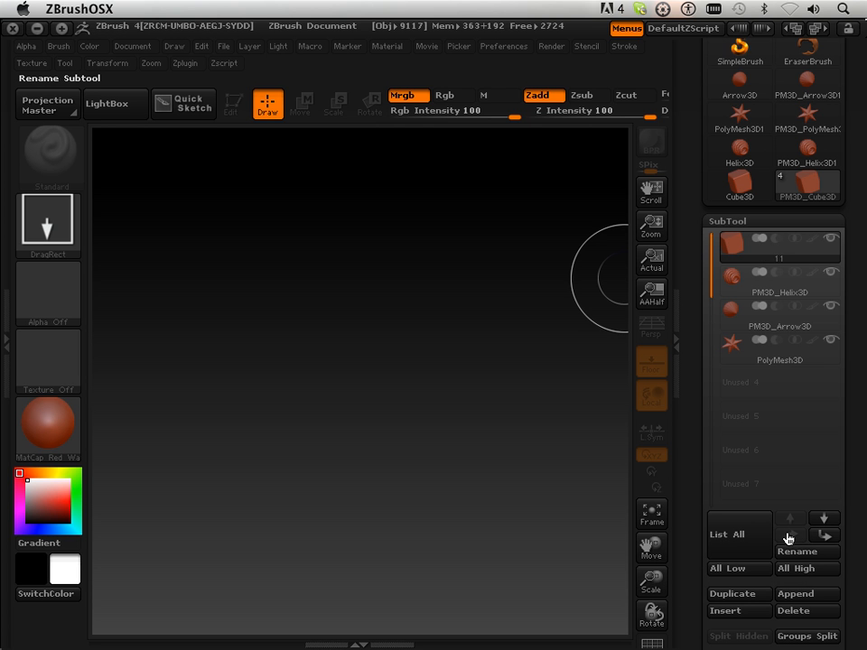
Step: Rename the helix subtool as 22
left_click(780, 294)
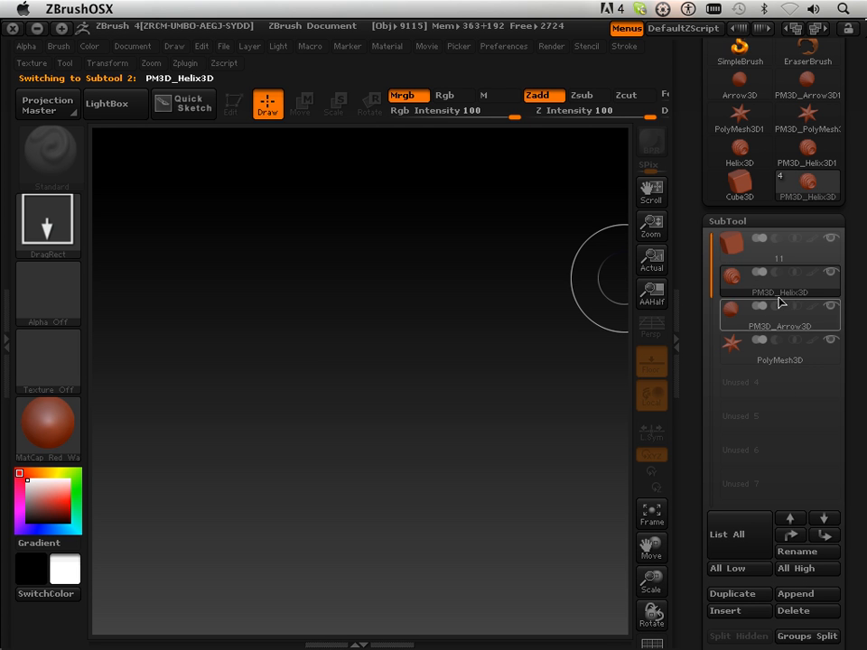
left_click(791, 554)
type("22")
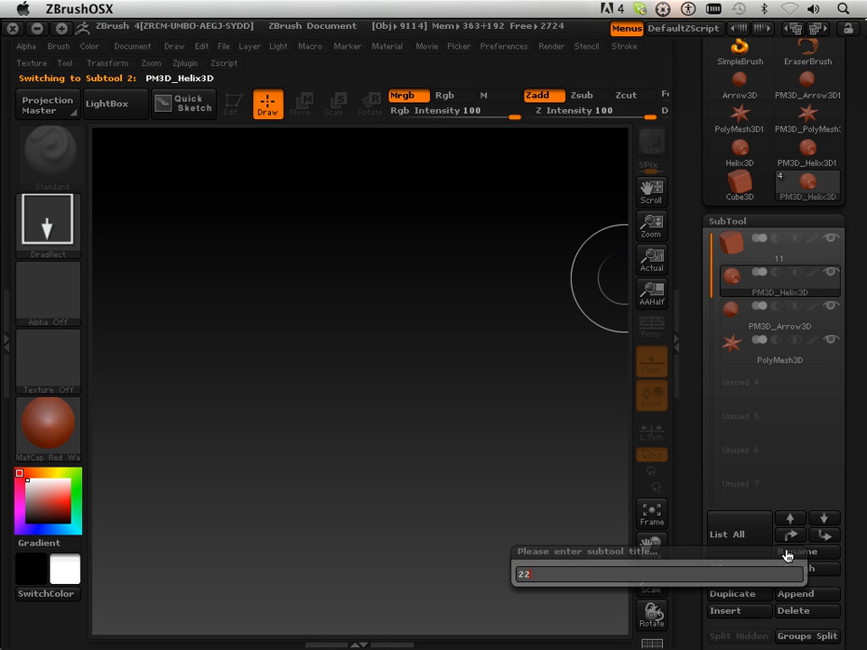
key("Return")
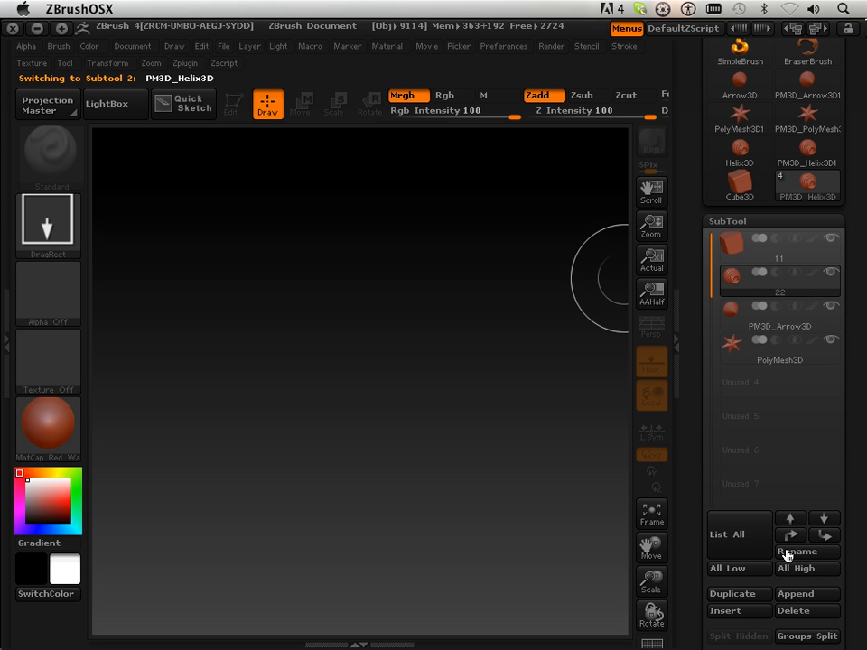
Step: Rename the PM3D_Arrow3D subtool as A1
left_click(786, 328)
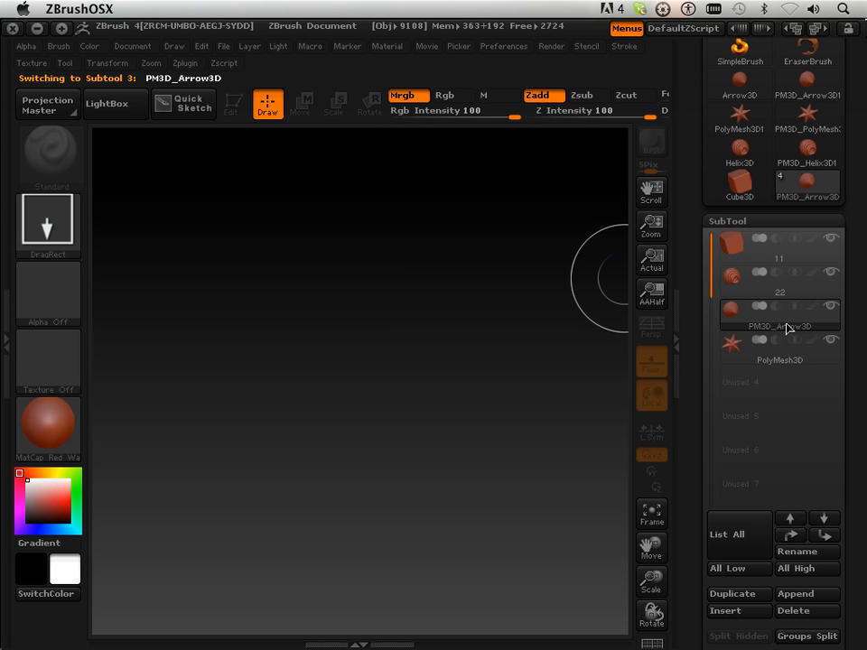
left_click(807, 554)
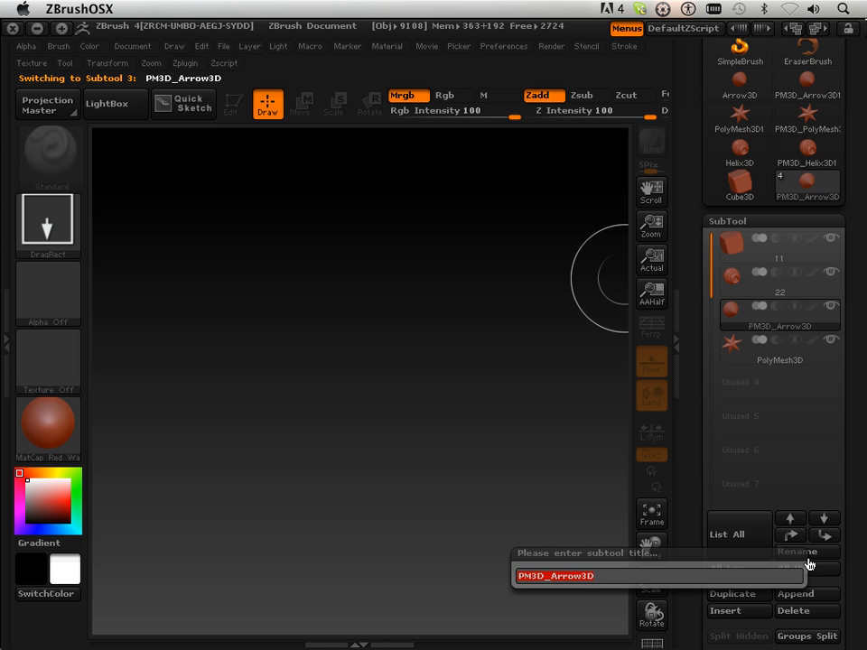
type("a1")
key("Return")
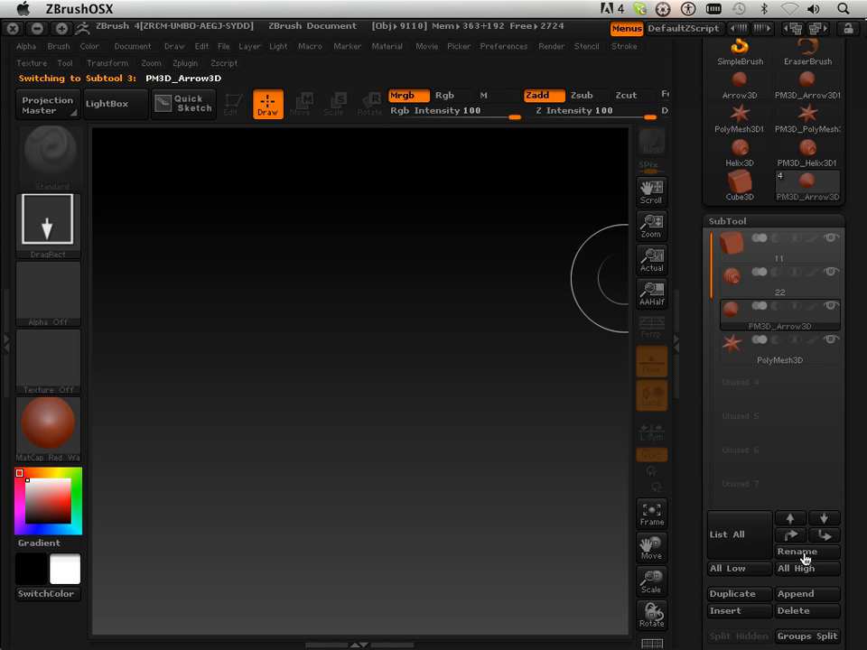
Step: Rename the PolyMesh3D star subtool as A2
left_click(765, 361)
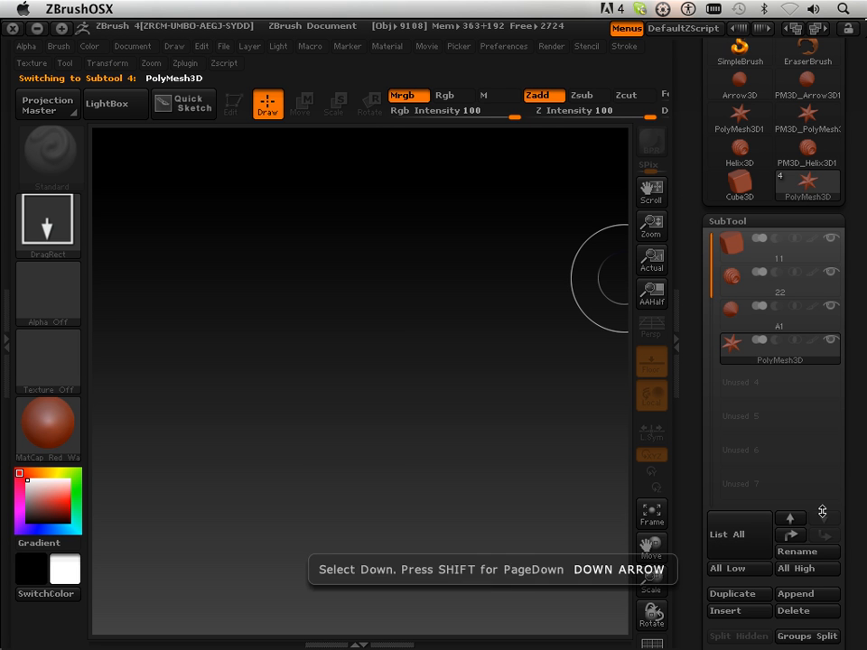
left_click(810, 550)
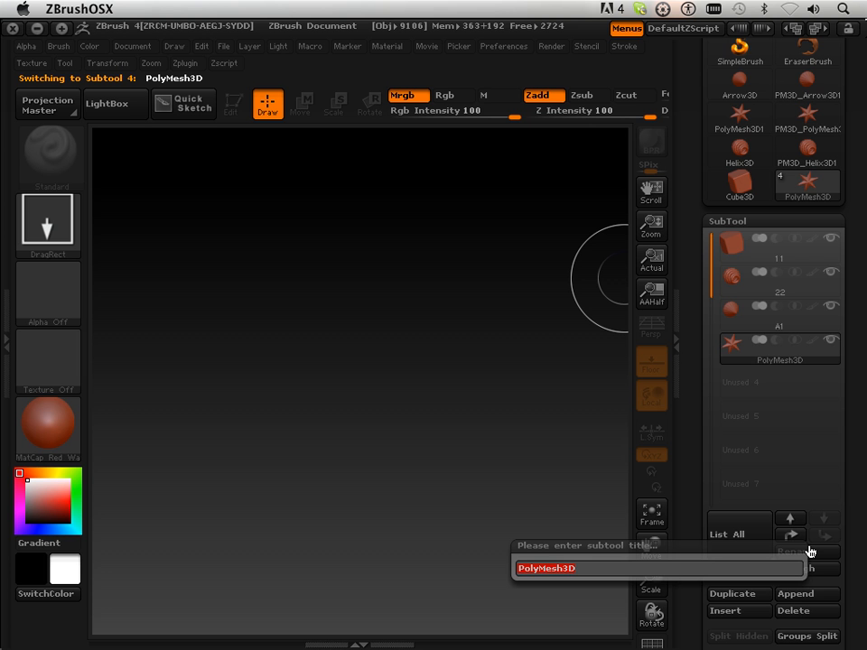
type("a2")
key("Return")
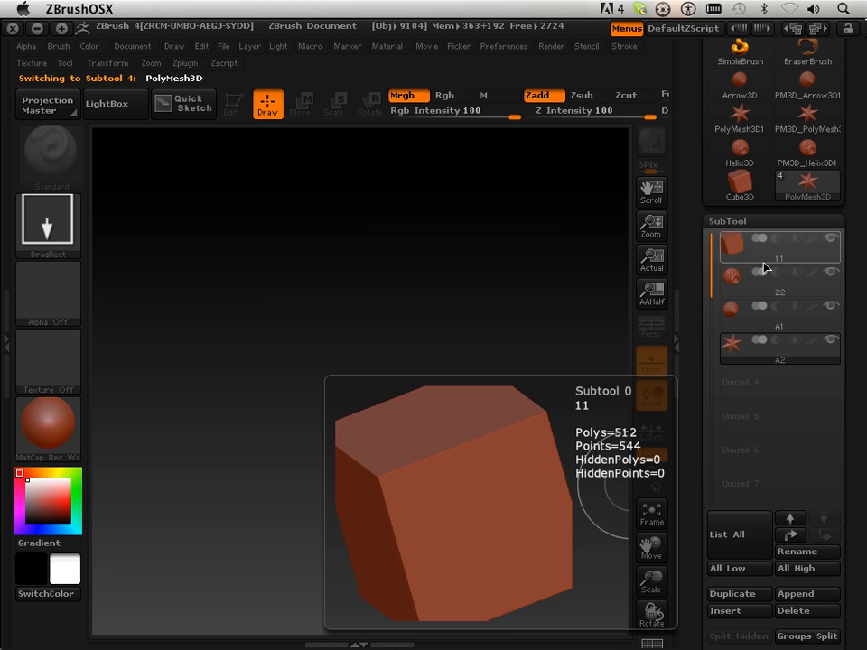
Step: Draw the multi-subtool model in the middle of the canvas and enter Edit mode
mouse_move(768, 327)
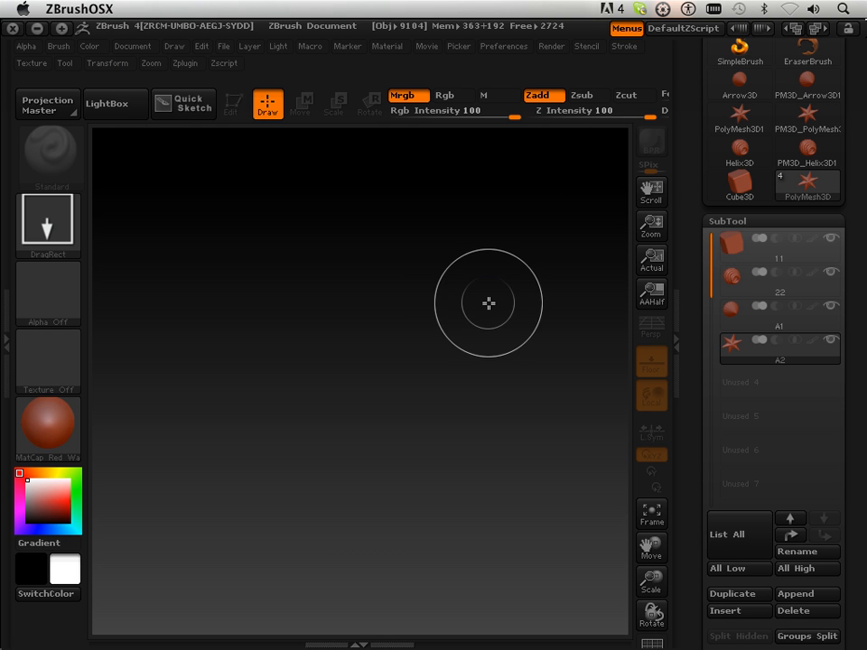
left_click_drag(394, 353, 436, 459)
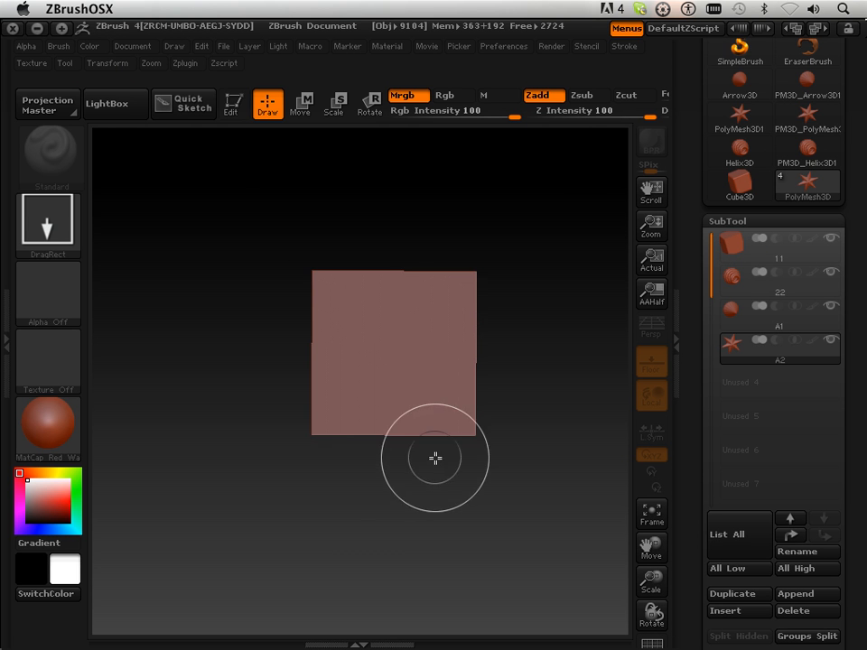
left_click(231, 103)
mouse_move(234, 271)
left_mouse_down()
mouse_move(320, 284)
mouse_move(305, 294)
mouse_move(310, 287)
left_mouse_up()
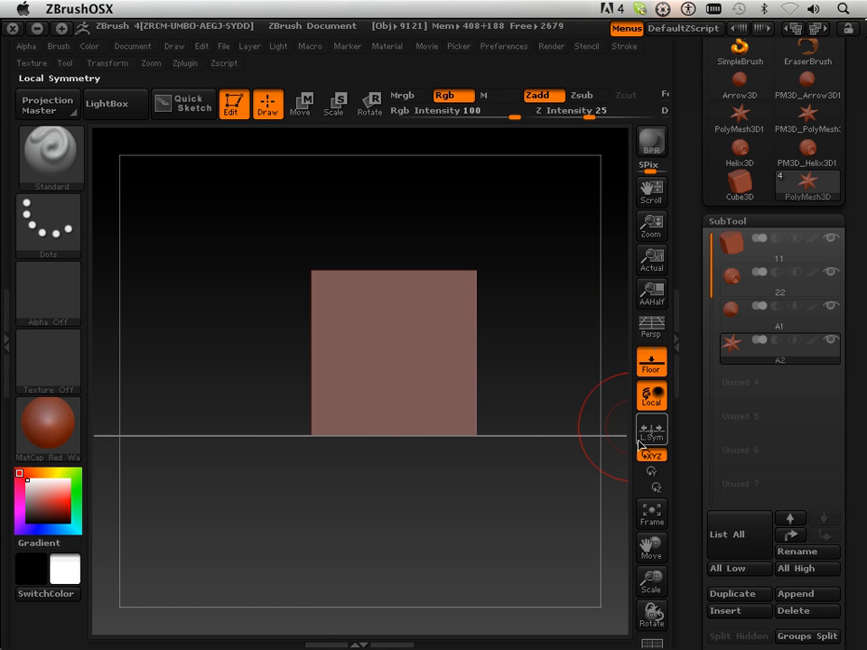
Step: Jump to a subtool with the letter A in the full subtool list, and select subtool 22 and list all subtools again
left_click(726, 540)
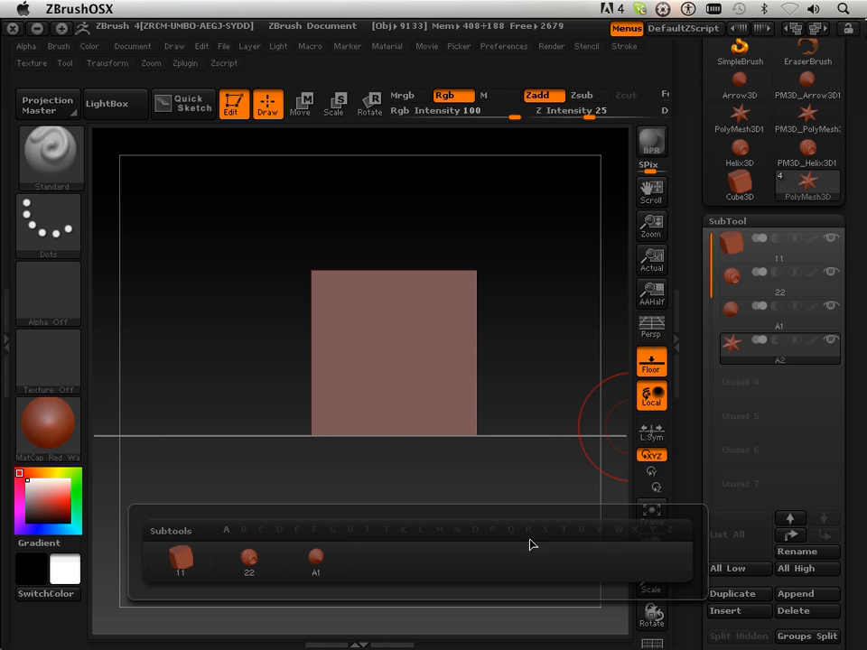
left_click(228, 531)
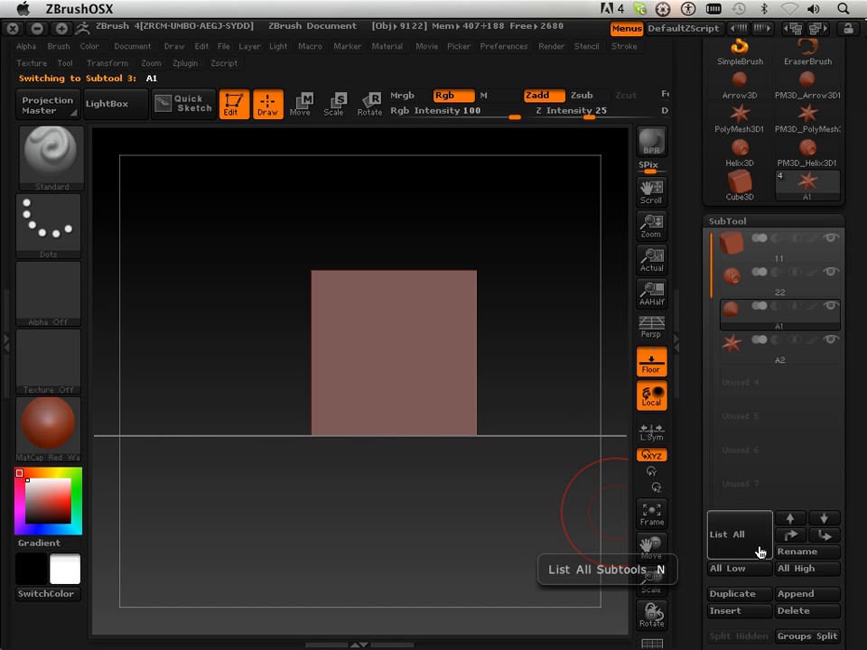
left_click(748, 292)
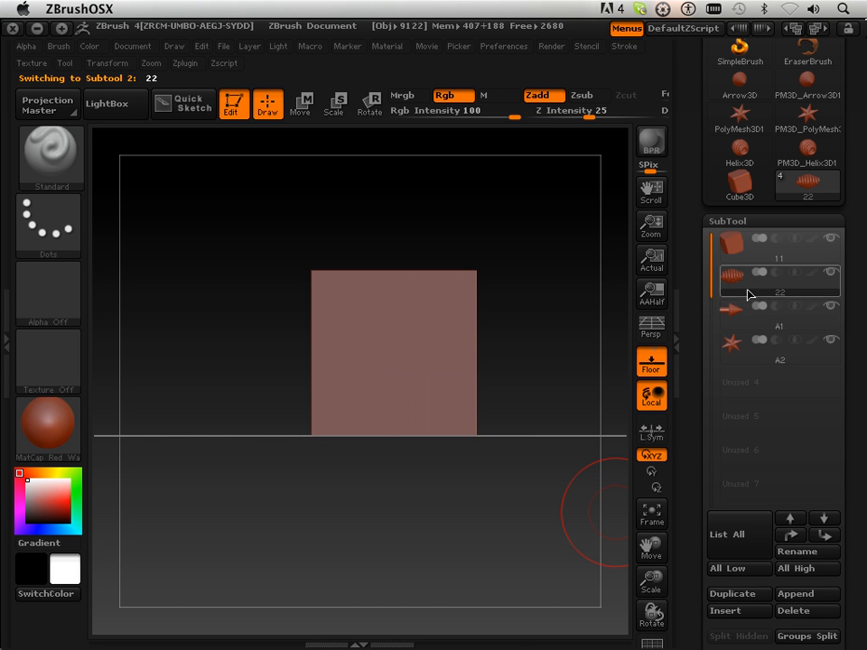
left_click(754, 535)
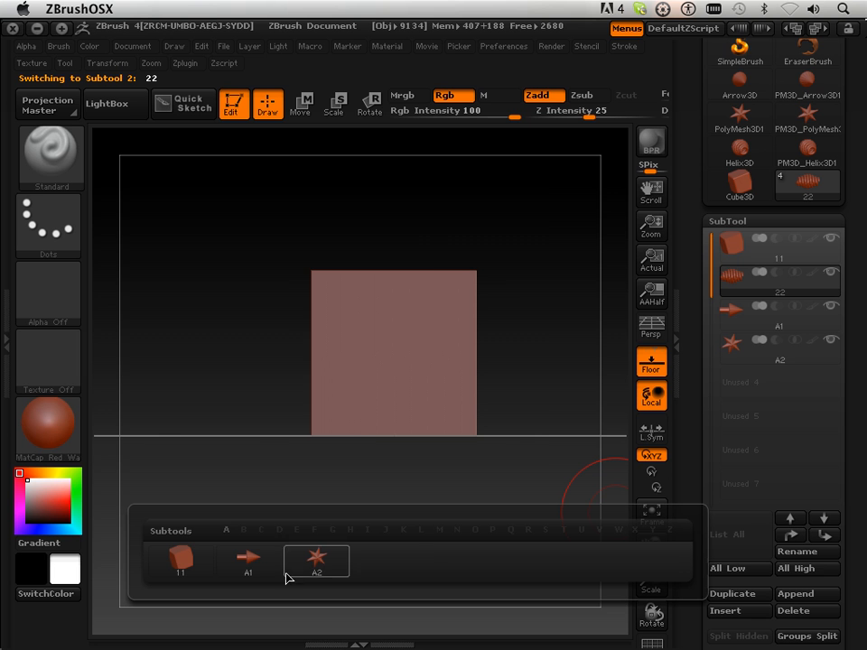
mouse_move(251, 561)
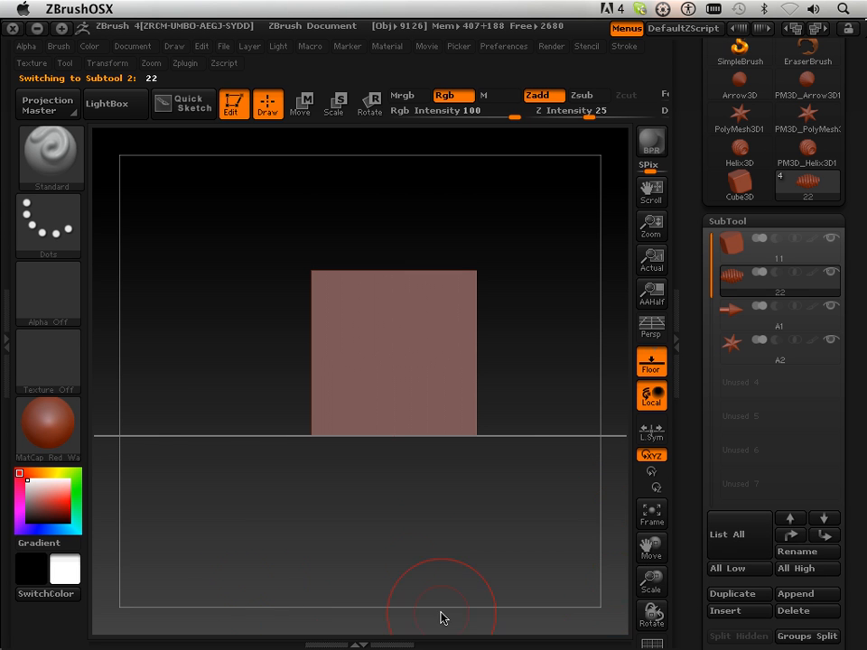
Step: Select subtool 11 and after it subtool 22 from the full subtool list by the first digit of their names
left_click(750, 548)
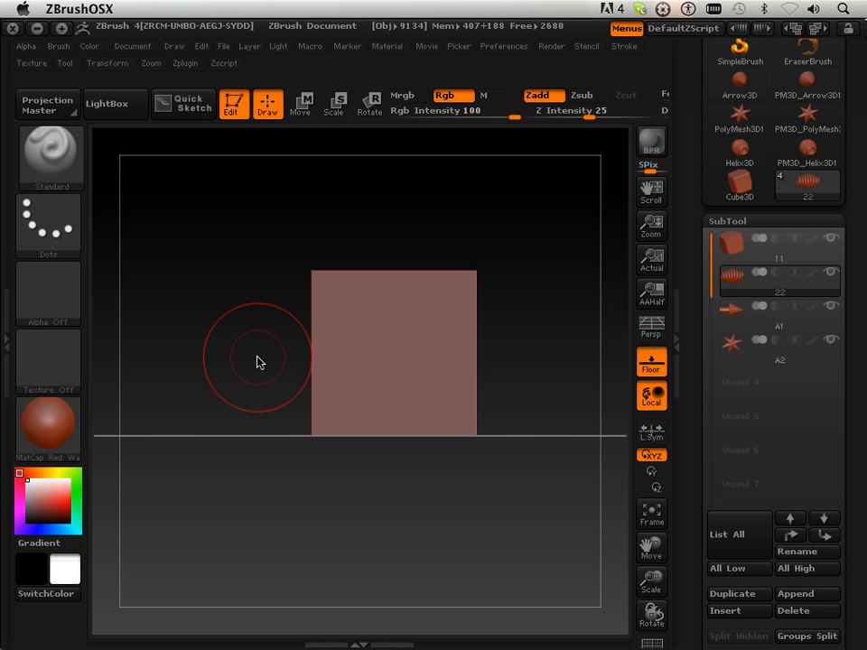
key("n")
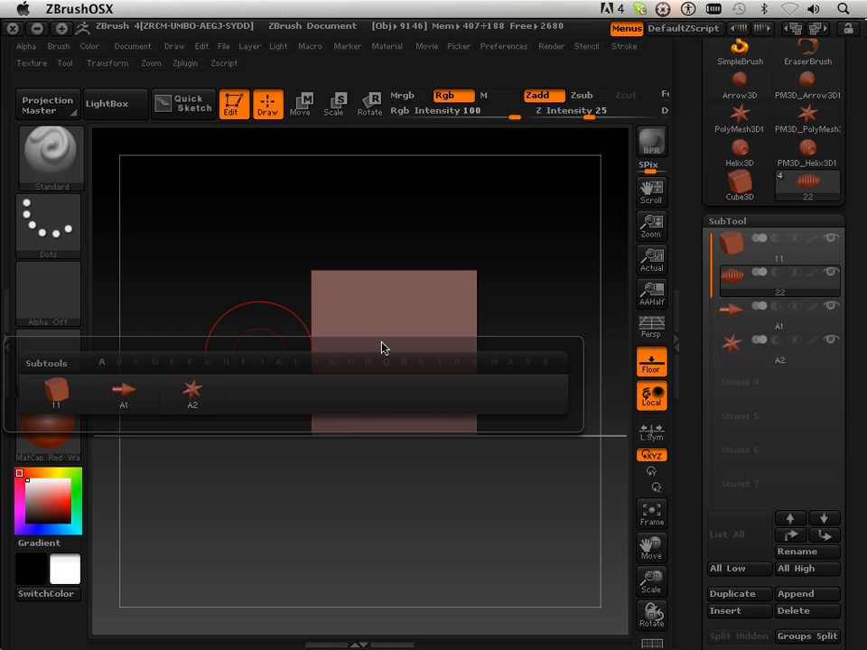
key("1")
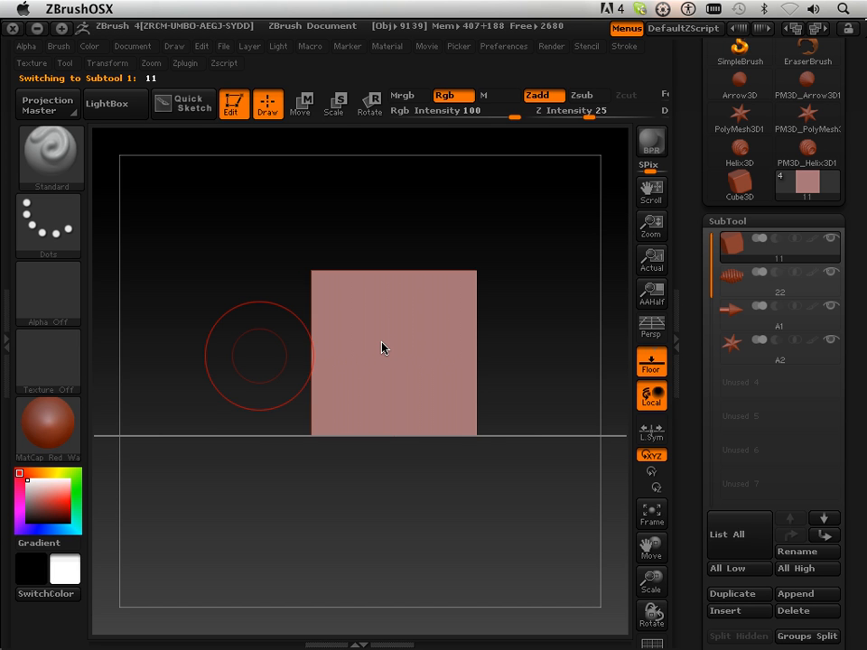
key("n")
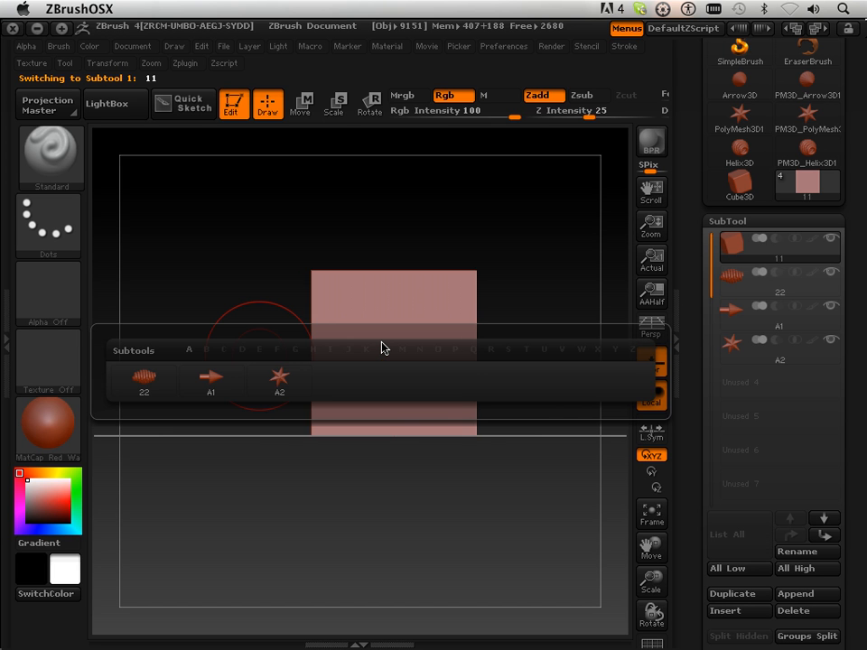
key("2")
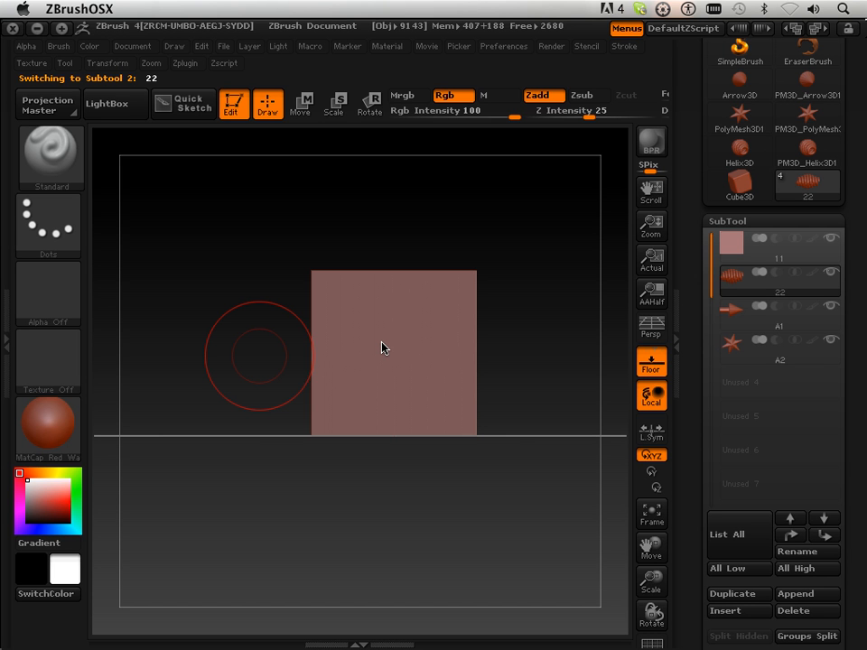
Step: Select subtool A2 from the full subtool list by its letter and number
key("n")
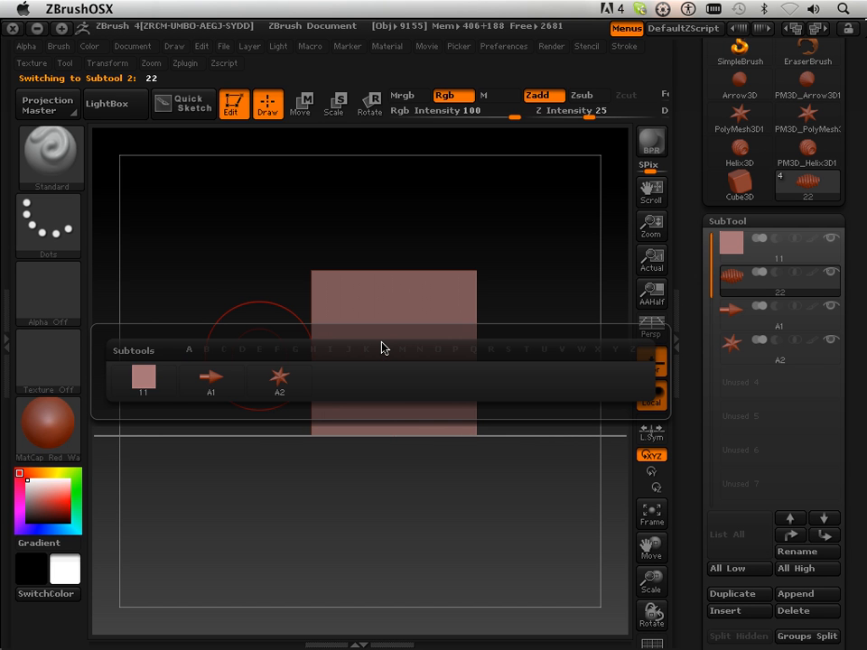
key("a")
key("2")
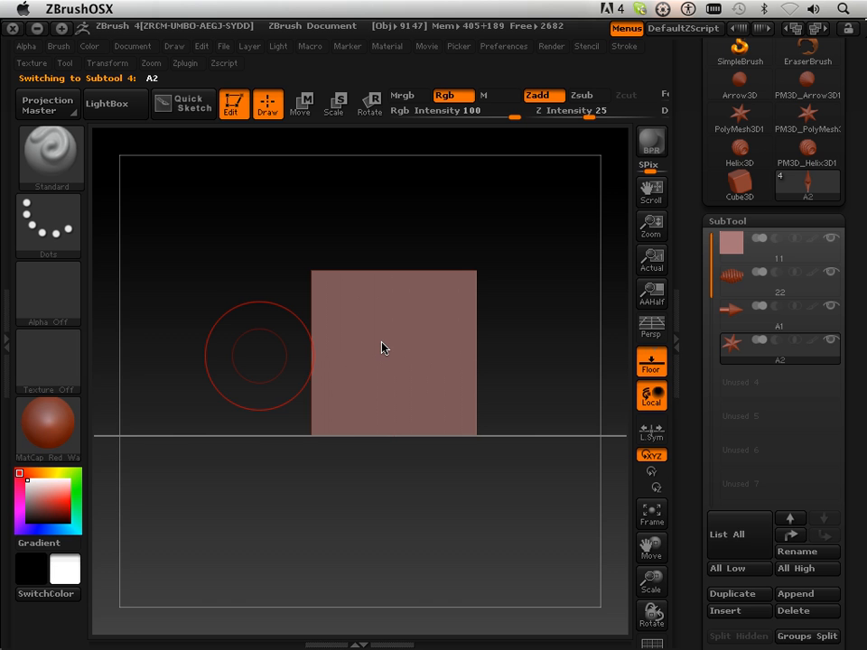
Step: Cycle the selection through subtools 11, 22 and A2 by the first characters of their names in the full subtool list
key("n")
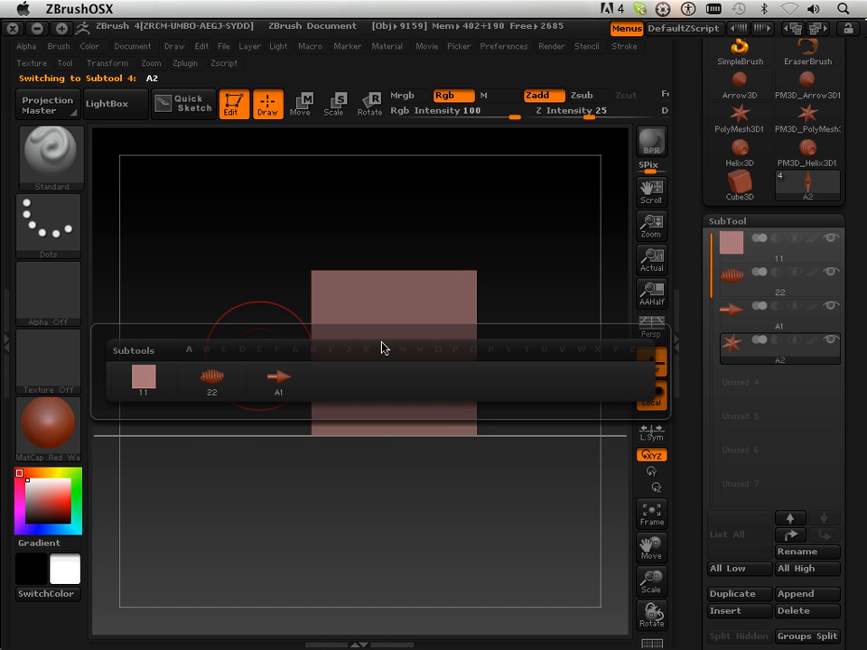
key("1")
key("n")
key("2")
key("n")
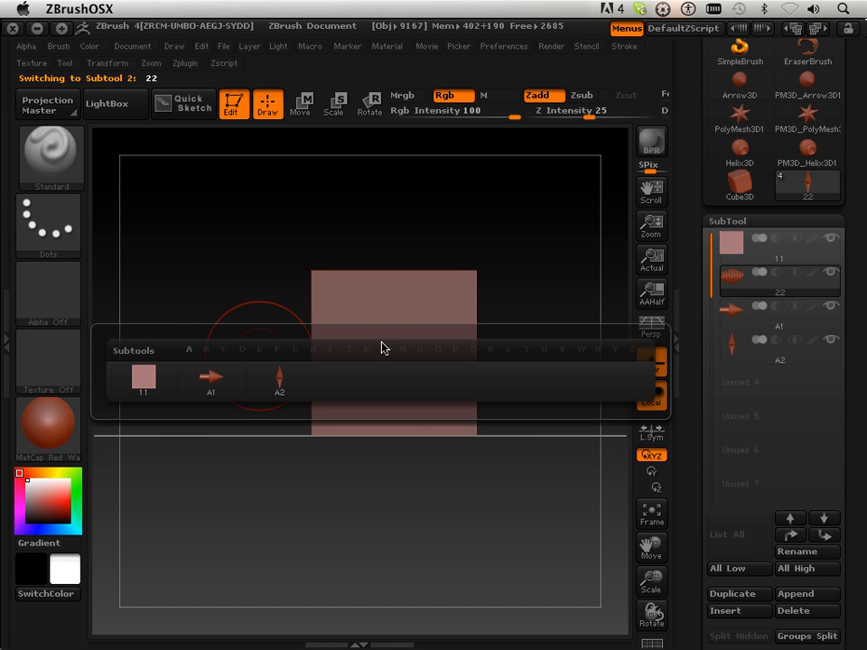
key("a")
key("2")
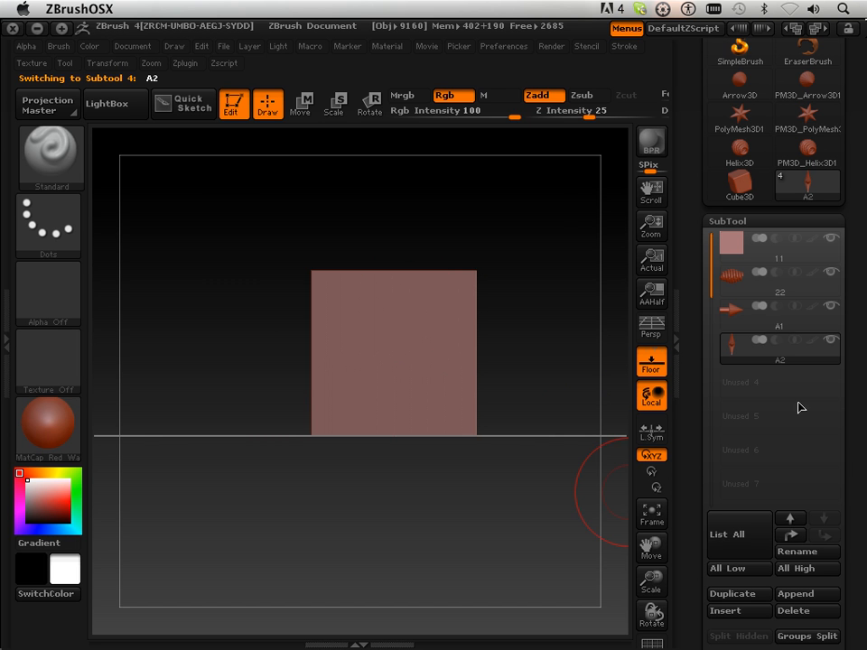
Step: Spread all subtools apart with Xpose at amount 100 and view them from several angles
mouse_move(763, 314)
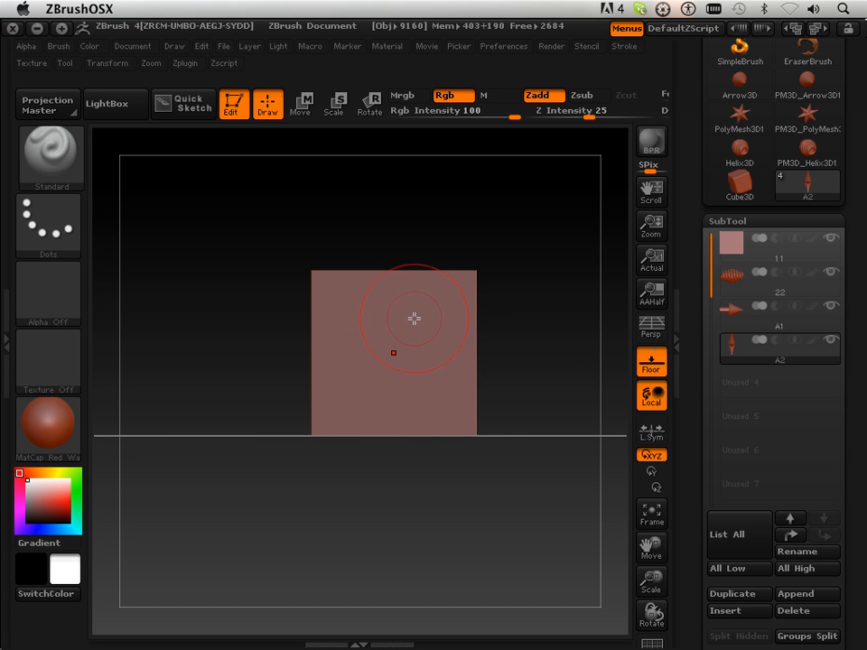
left_click(114, 64)
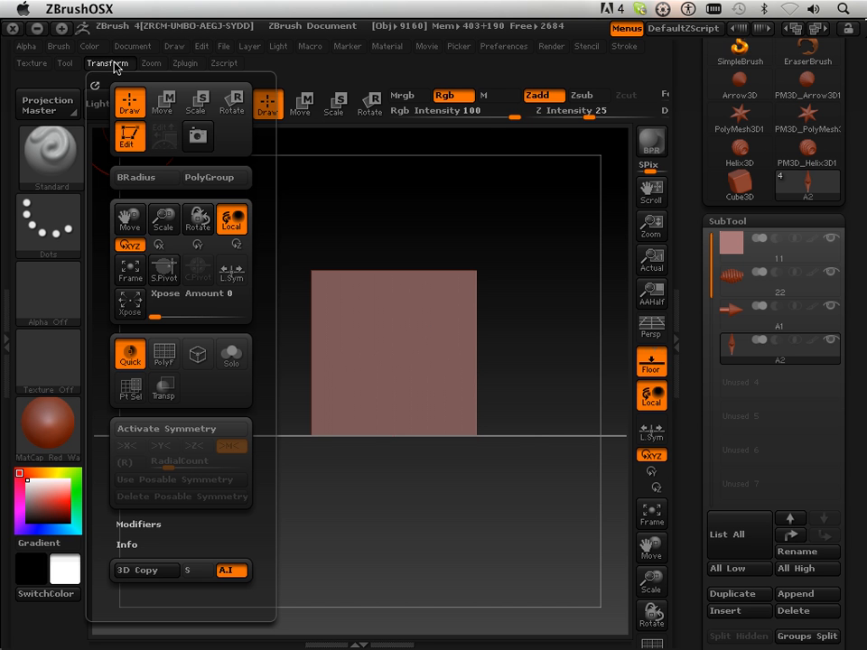
left_click(130, 303)
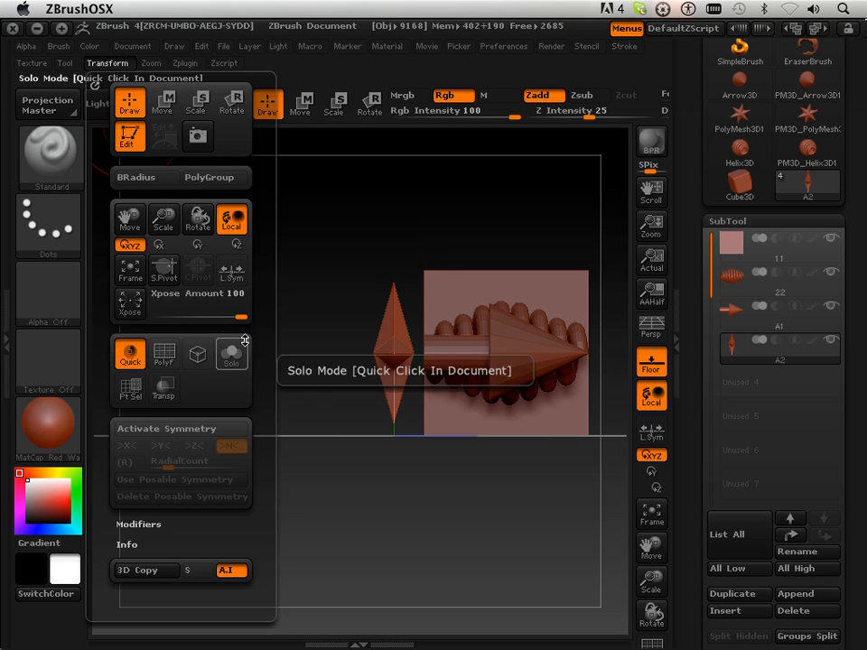
left_click_drag(399, 451, 430, 505)
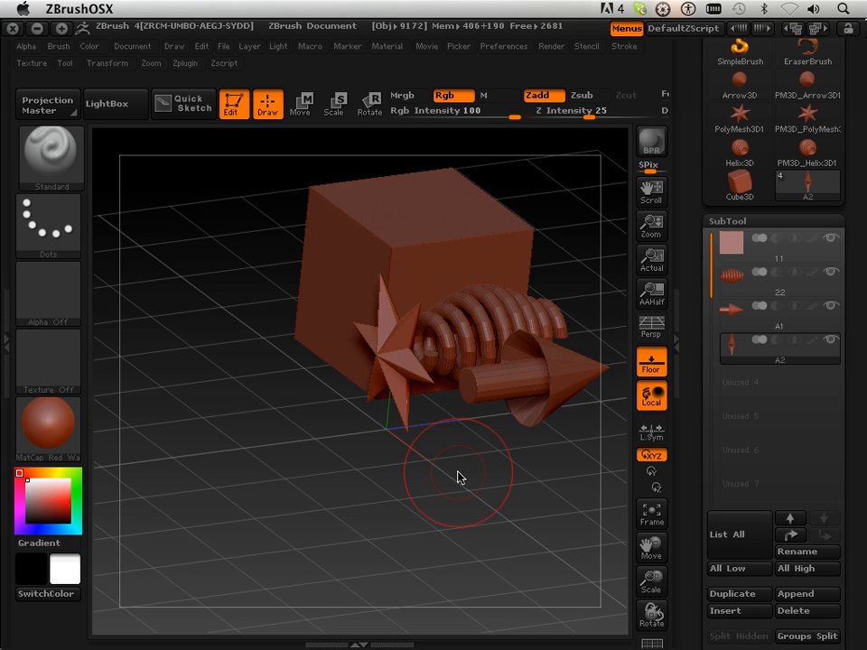
left_click_drag(459, 477, 282, 237)
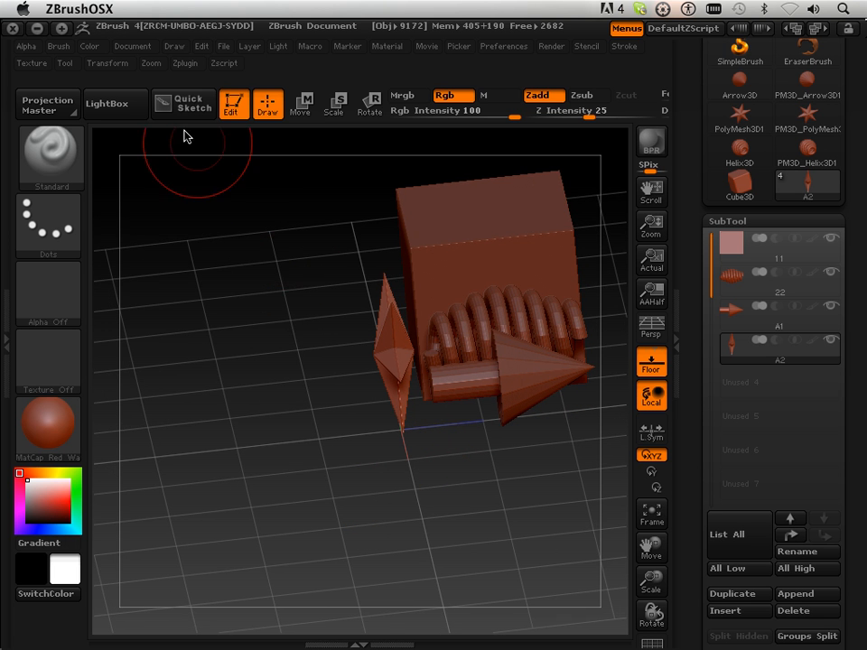
Step: Set the Xpose Amount to 0 to bring the subtools back together
left_click(107, 63)
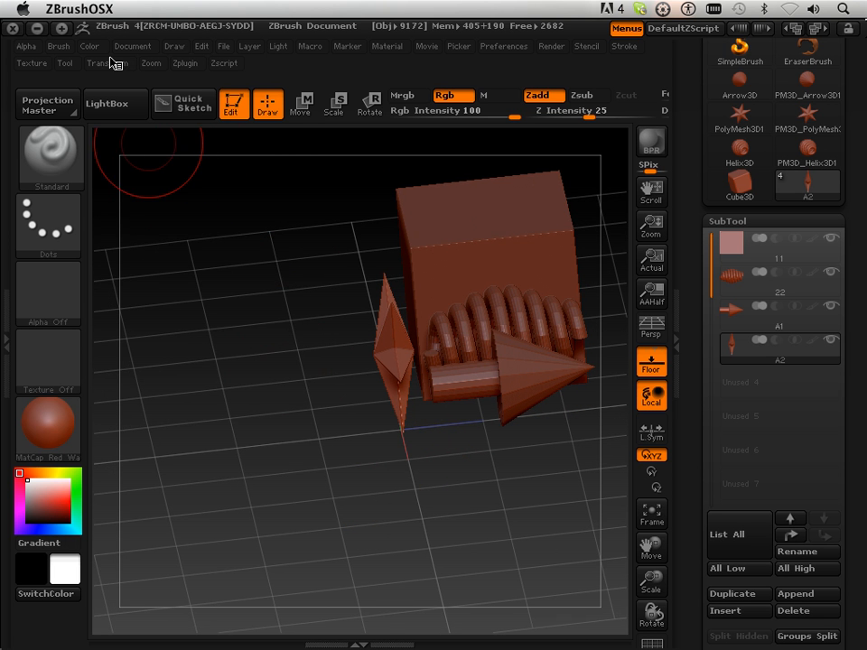
left_click(108, 64)
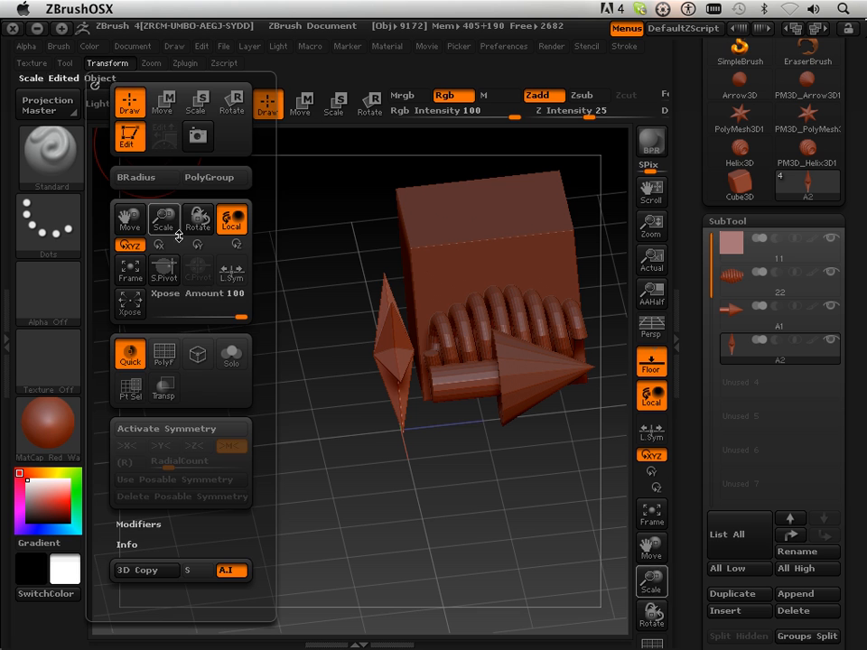
left_click(213, 316)
left_click_drag(213, 316, 100, 301)
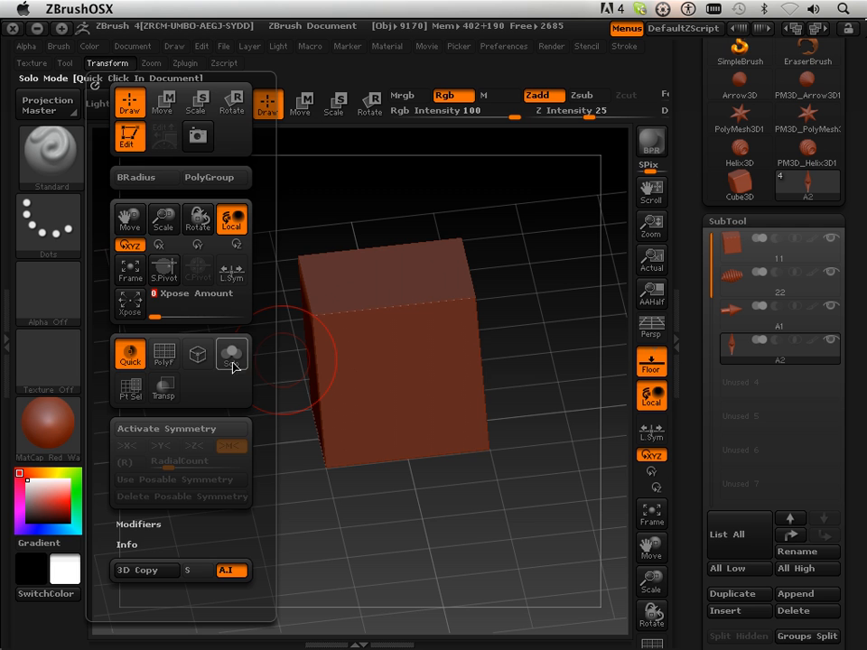
Step: Turn on Solo mode and switch the isolated subtool to A1 and on to 11
left_click(233, 356)
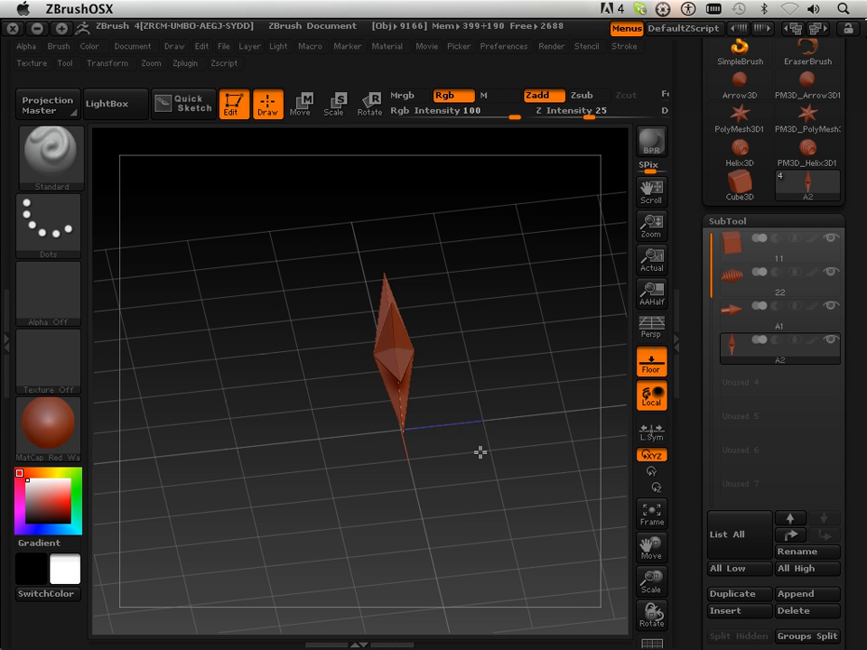
left_click(744, 328)
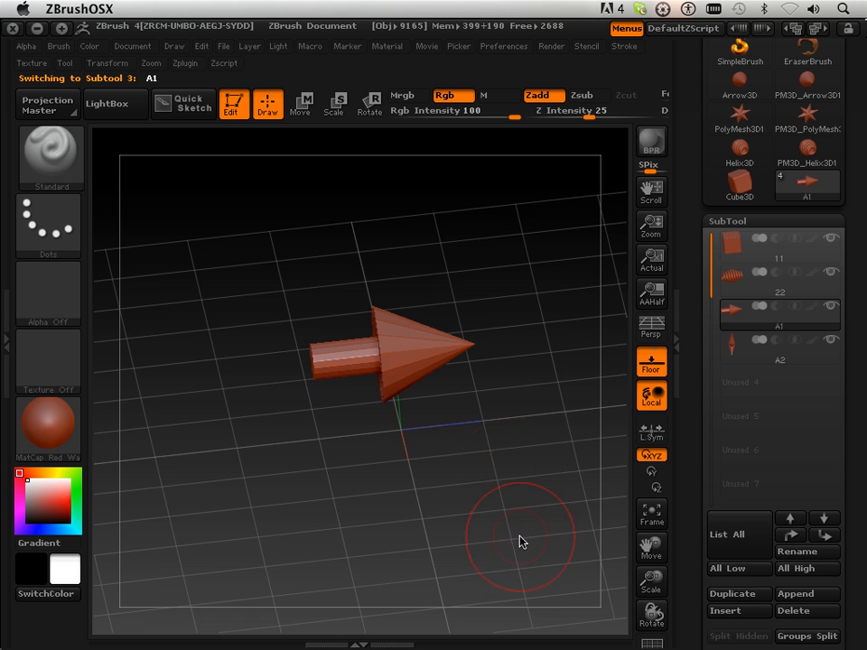
left_click_drag(521, 540, 503, 550)
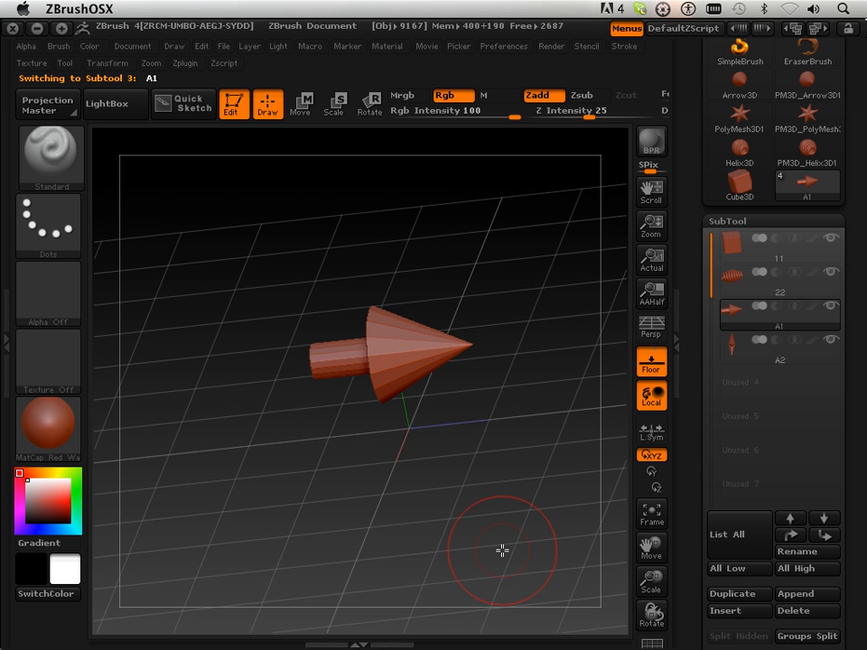
key("Up")
key("Up")
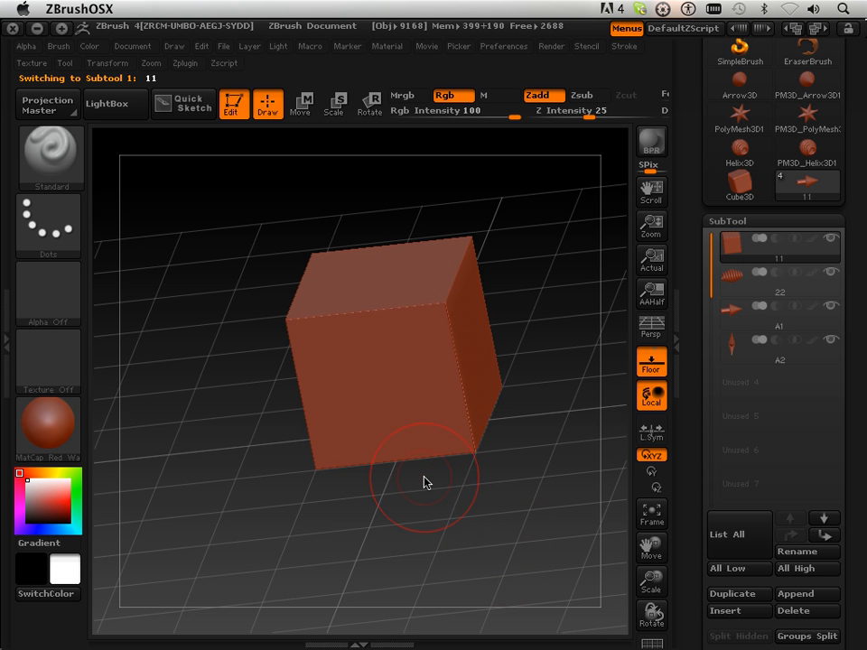
Step: Select the star subtool A2 by name from the full subtool list and view it in Solo mode
key("n")
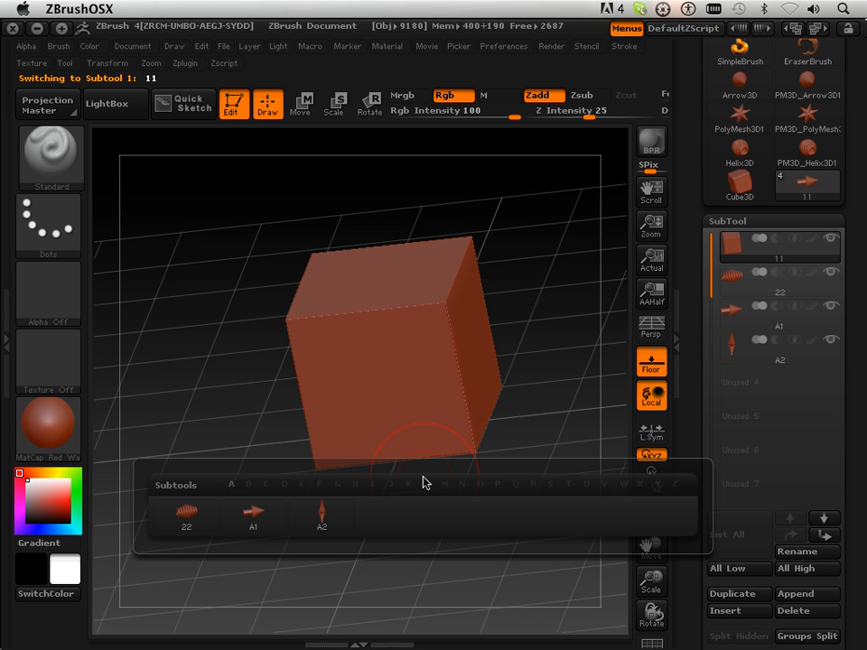
key("a")
key("2")
left_click_drag(491, 498, 429, 508)
mouse_move(374, 476)
left_mouse_down()
mouse_move(322, 441)
mouse_move(412, 488)
mouse_move(466, 451)
mouse_move(442, 441)
left_mouse_up()
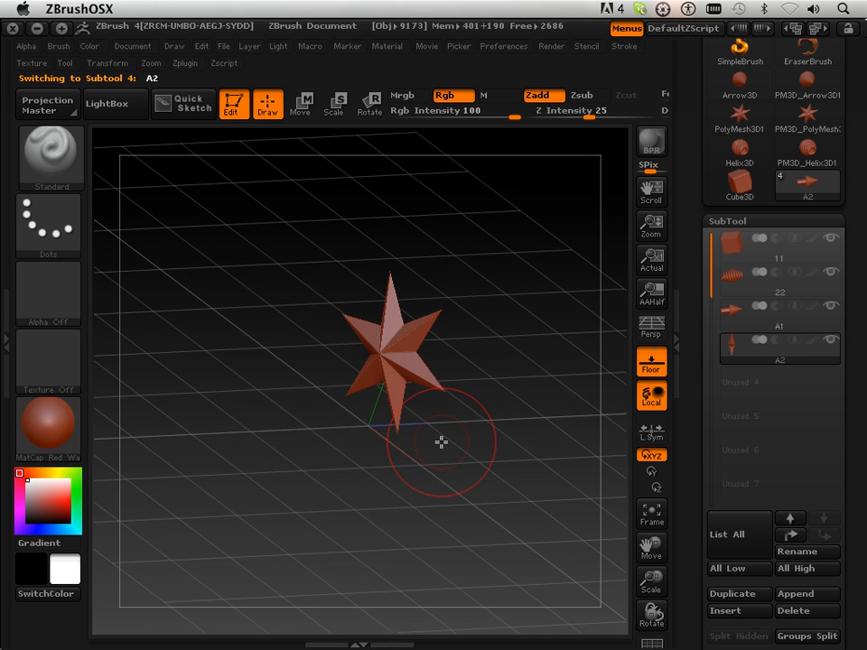
Step: Turn off Solo mode and show the Allow Click To Solo option in the Edit preferences
left_click(126, 66)
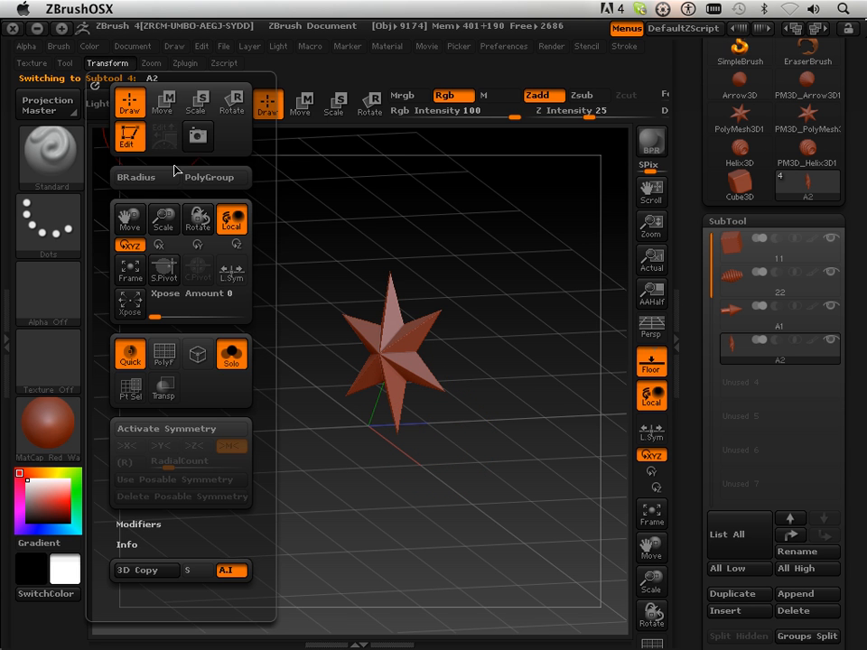
left_click(231, 359)
left_click(503, 46)
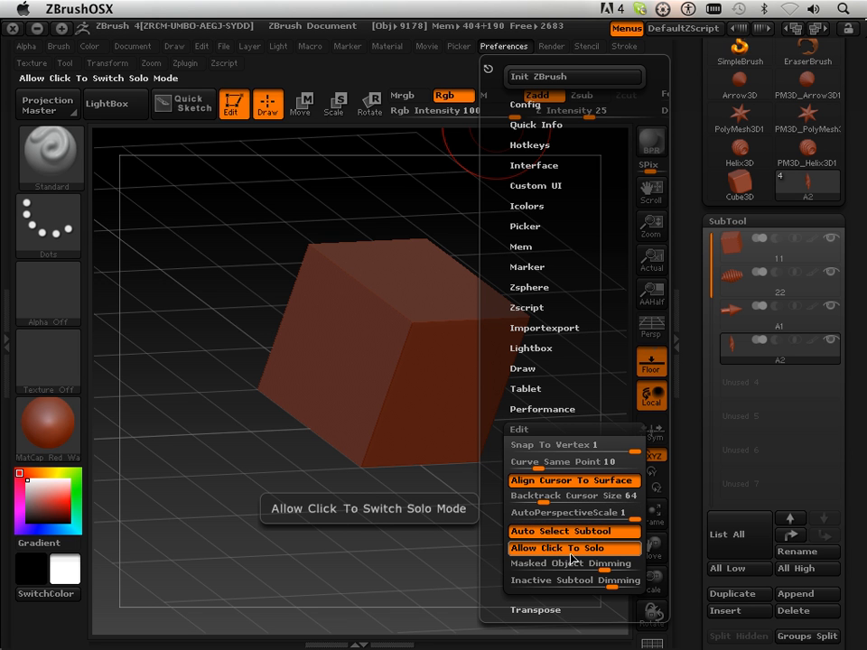
Step: Select the arrow subtool A1 and isolate it by toggling Solo mode directly in the document
left_click_drag(505, 518, 445, 486)
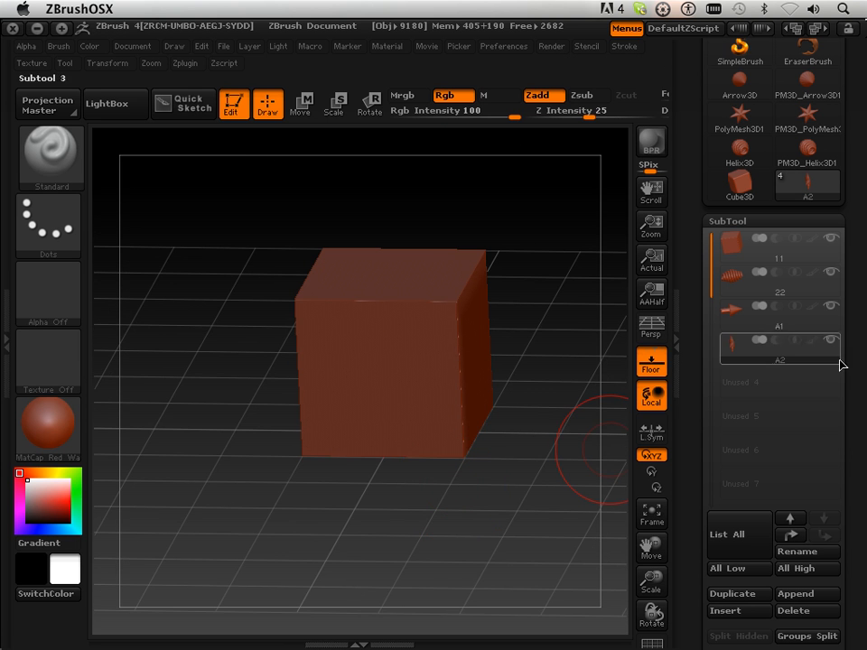
left_click(832, 321)
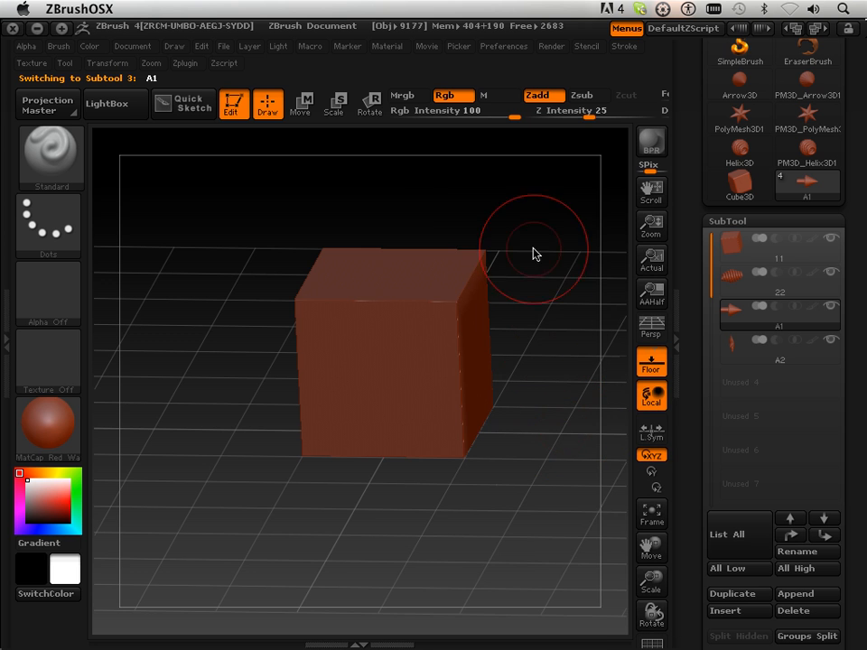
left_click(500, 218)
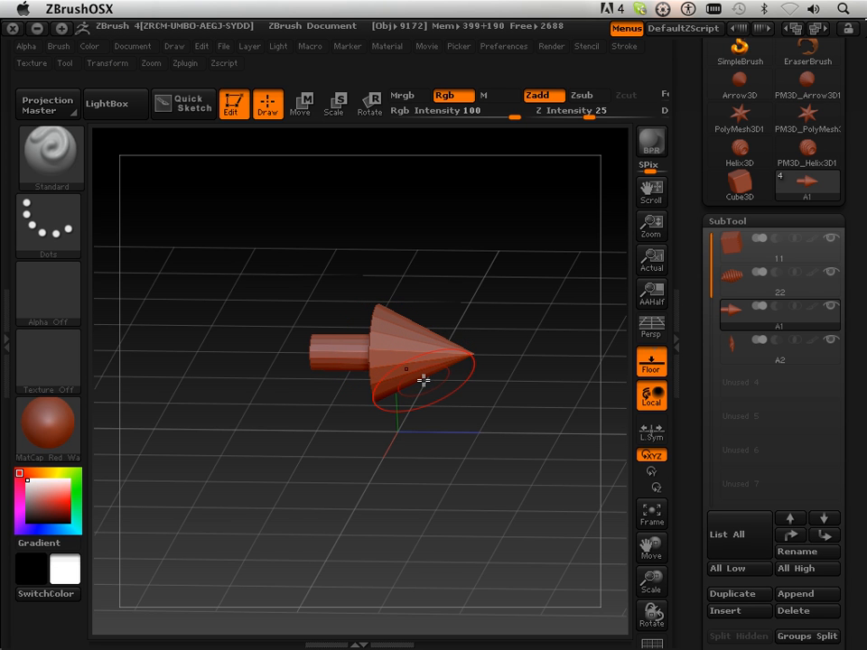
Step: Select subtool A2 from the full subtool list, isolate it with Solo mode in the document and view the star from several sides
key("n")
key("a")
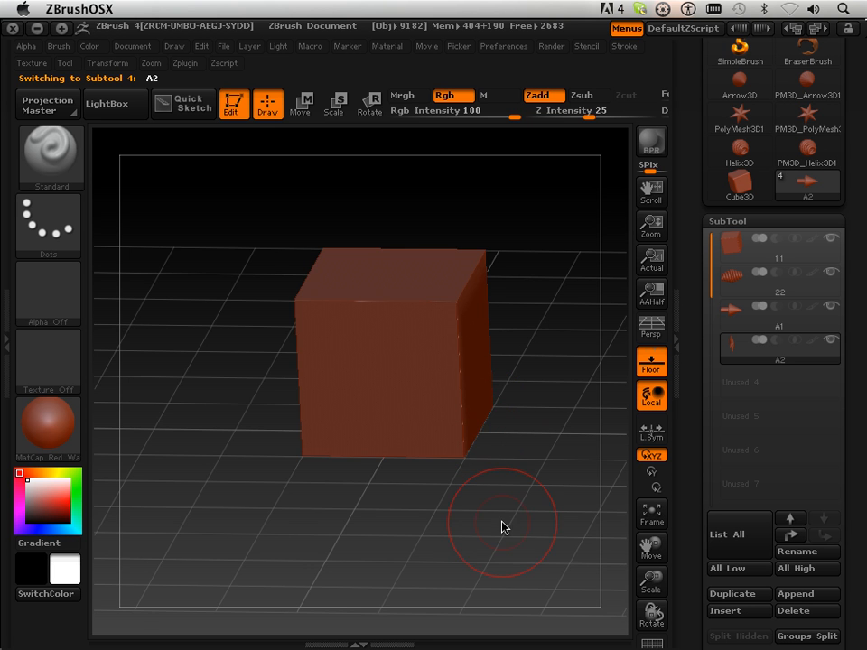
left_click_drag(503, 527, 424, 524)
left_click(211, 289)
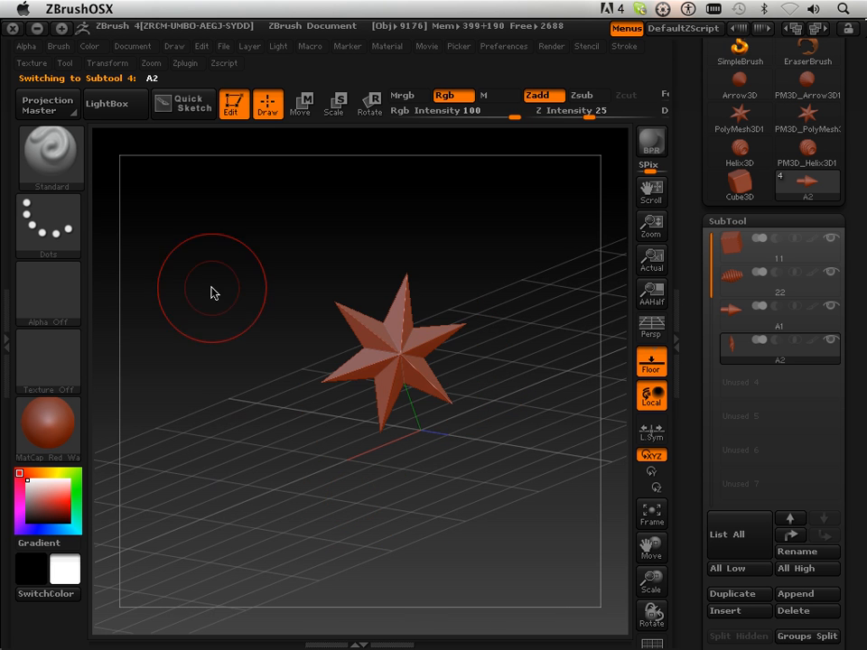
left_click_drag(301, 460, 340, 422)
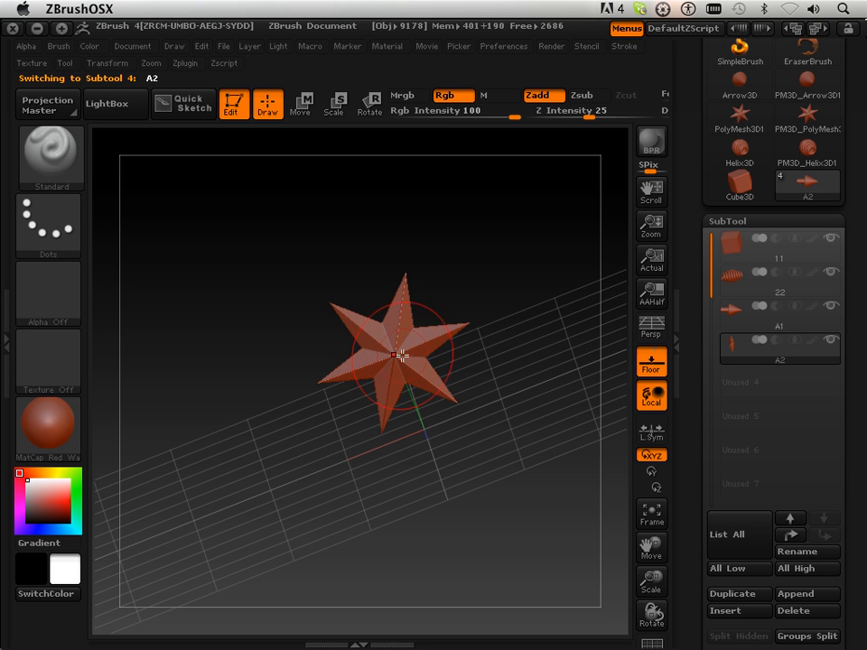
left_click_drag(297, 380, 335, 358)
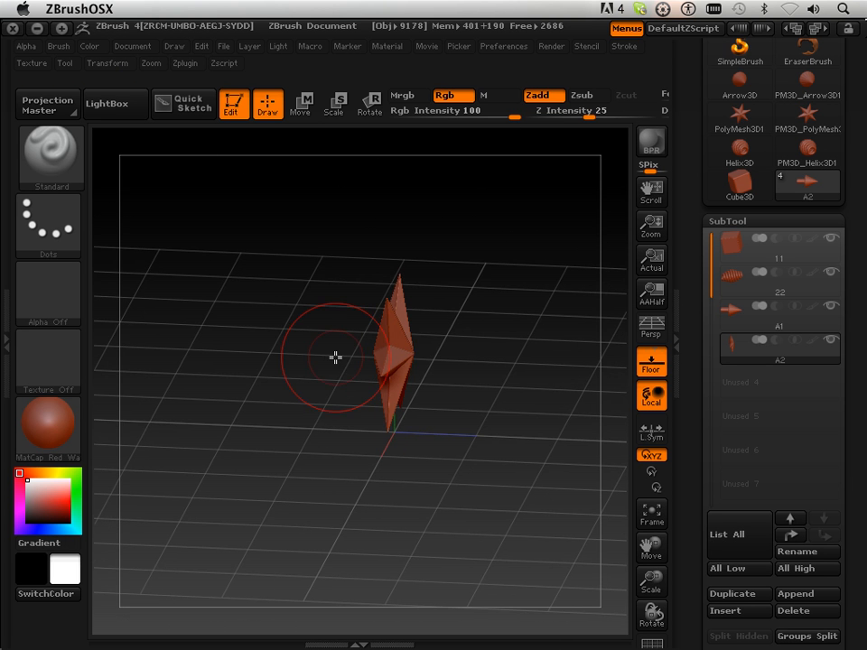
left_click_drag(479, 442, 402, 446)
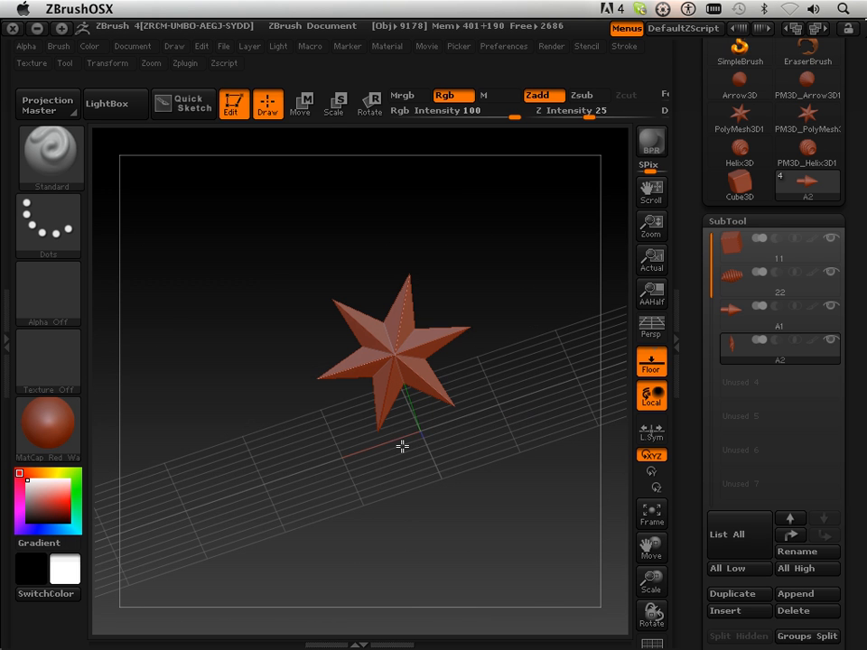
left_click_drag(697, 542, 698, 457)
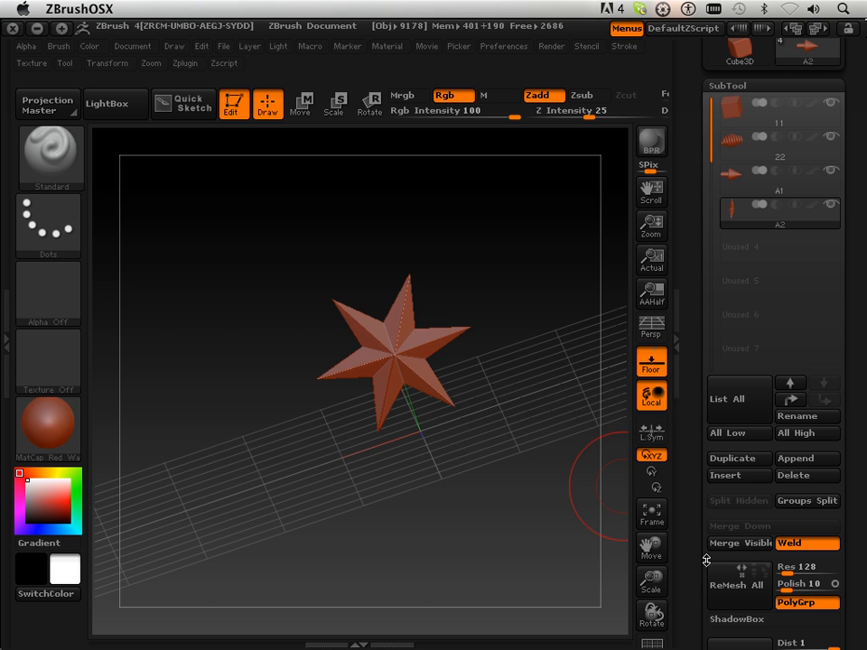
Step: Merge the visible subtools into a new tool, view the merged tool, and return to the original four-subtool tool
left_click(733, 543)
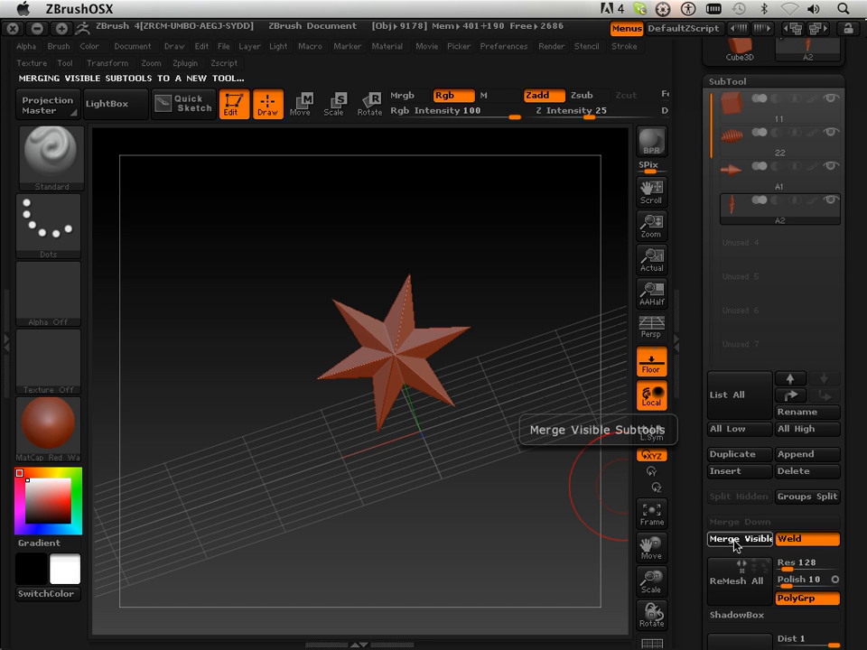
mouse_move(748, 76)
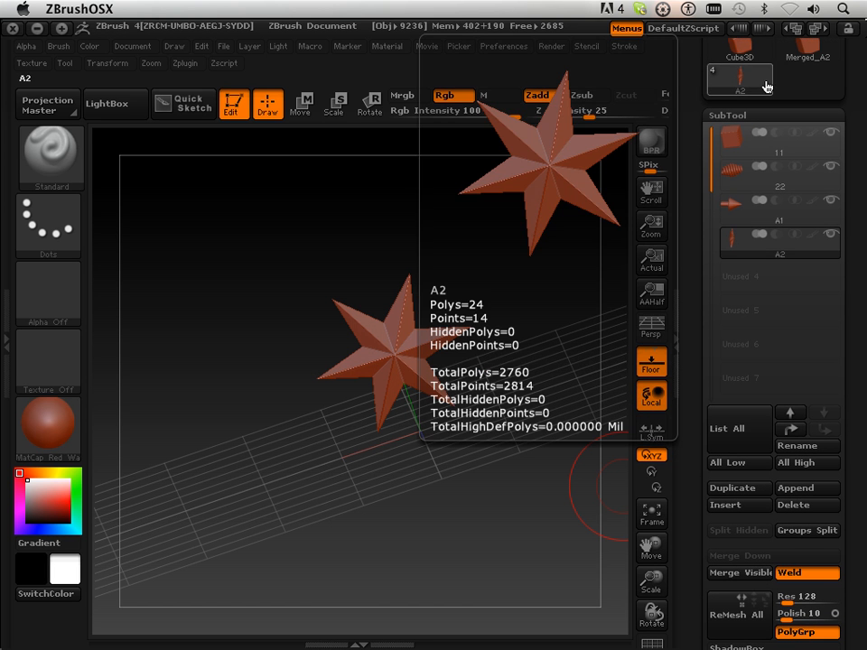
left_click(799, 69)
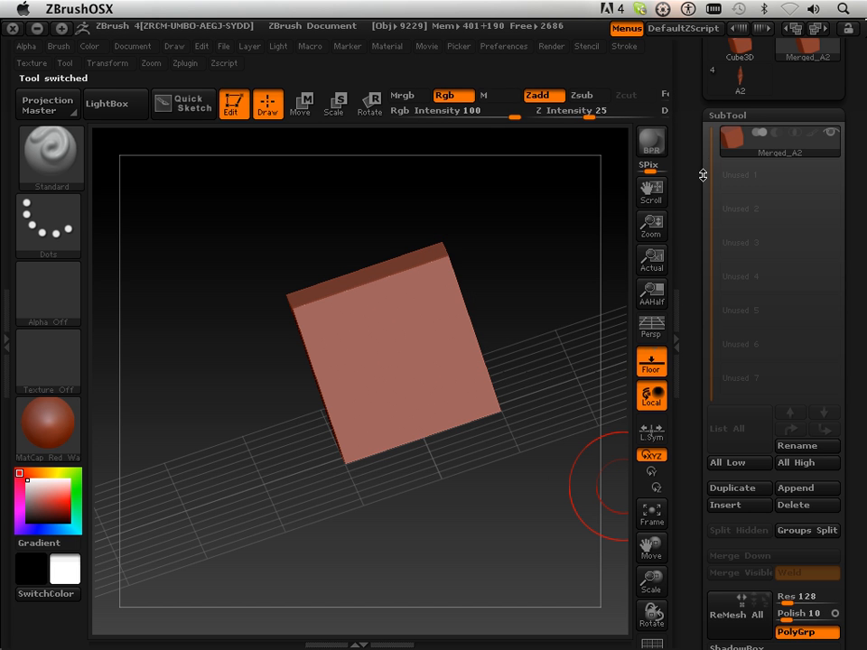
left_click(735, 89)
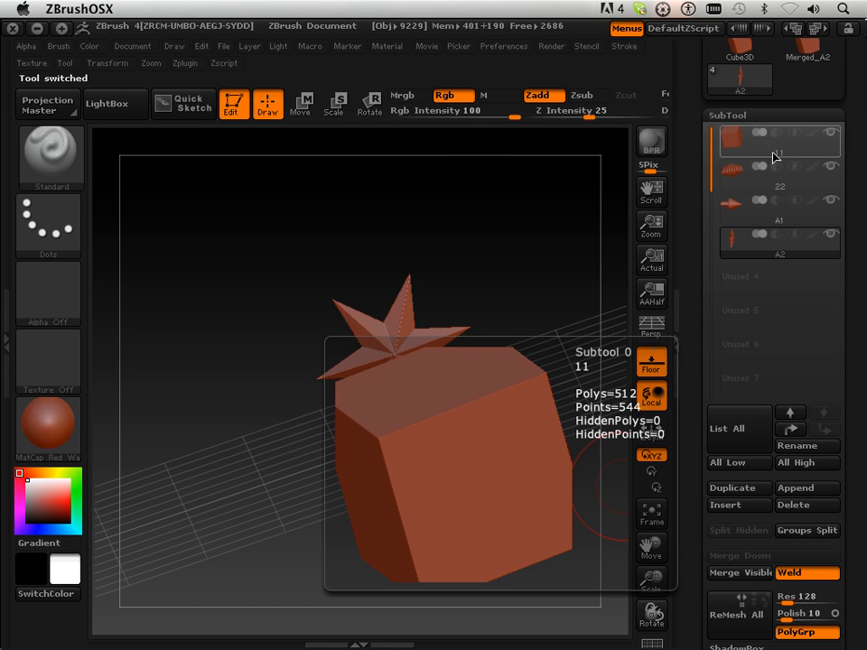
Step: Select subtool 11 and merge it down with 22, A1 and A2 in turn, accepting each non-undoable operation
left_click(773, 154)
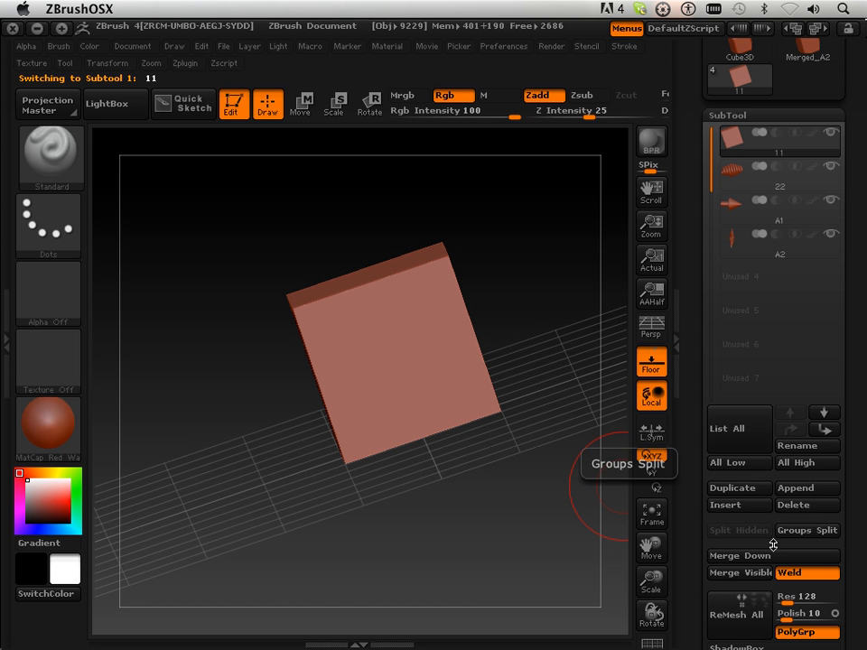
left_click(741, 558)
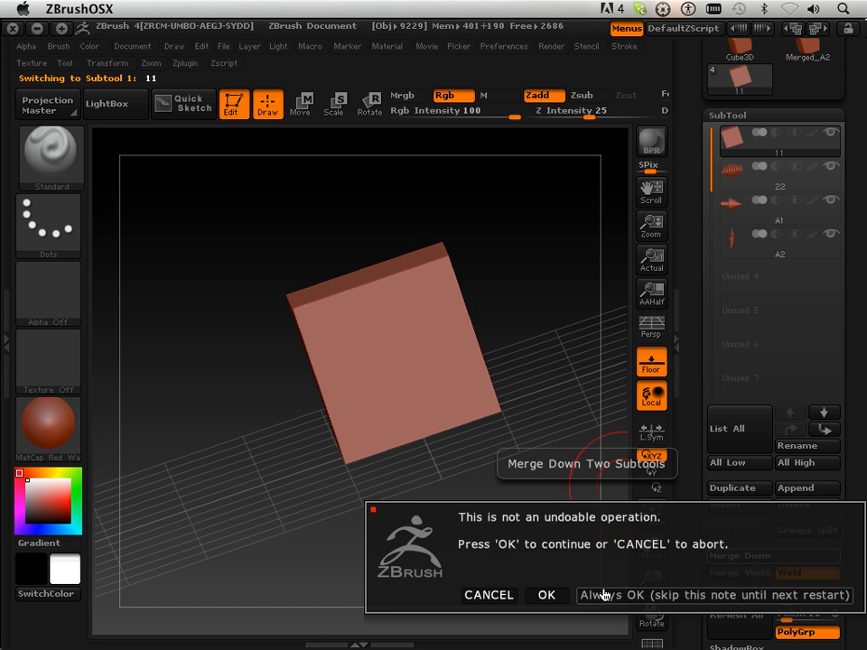
left_click(557, 597)
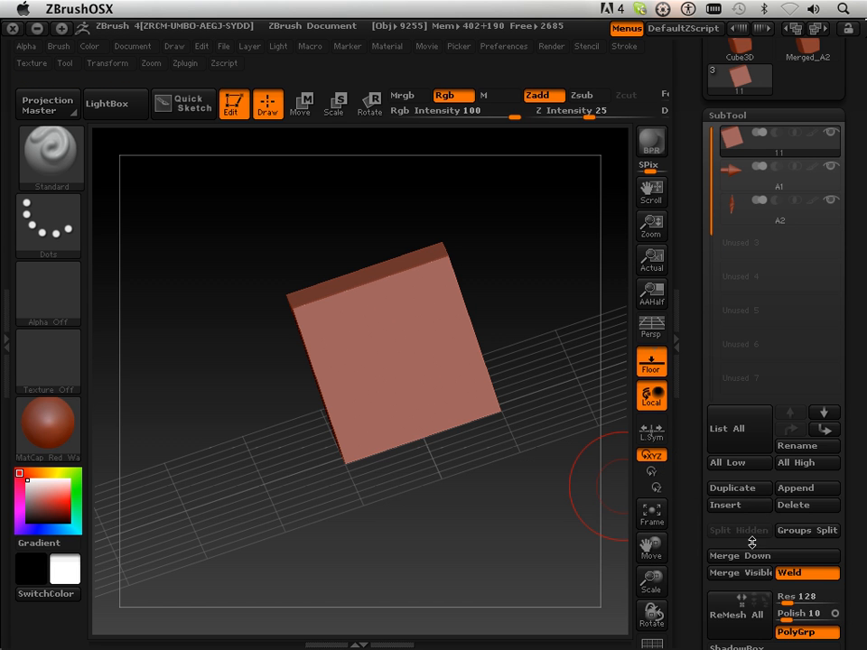
left_click(751, 555)
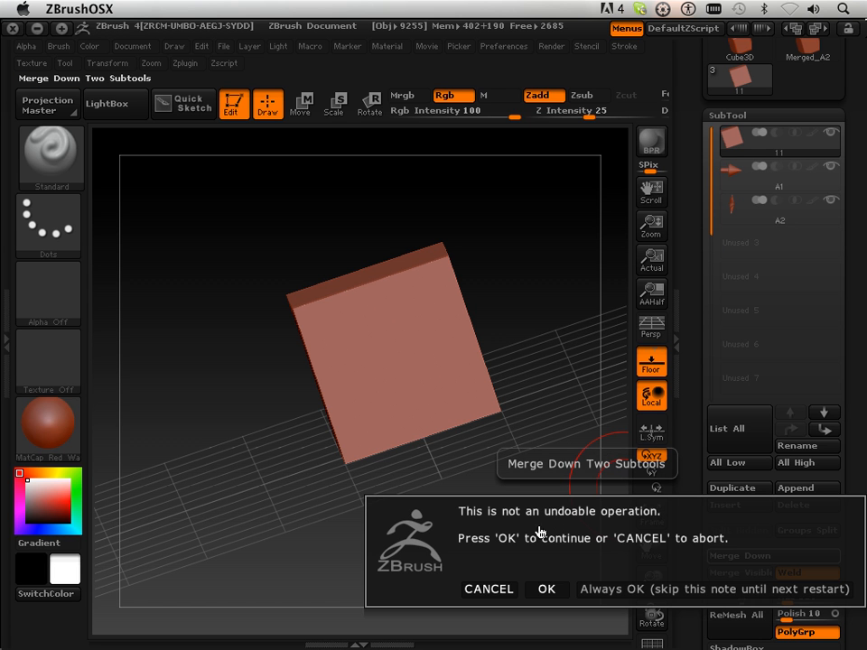
left_click(548, 585)
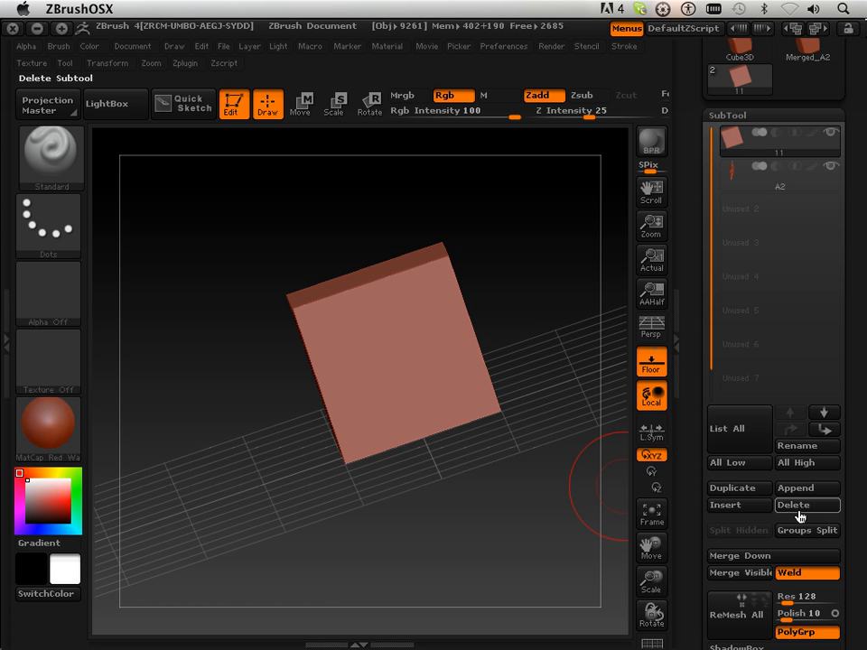
left_click(757, 558)
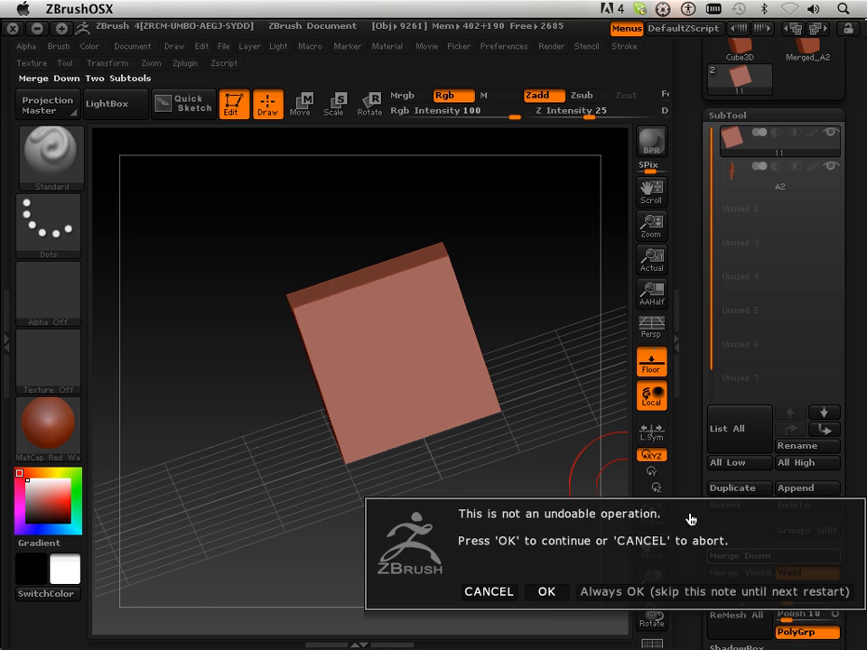
left_click(530, 591)
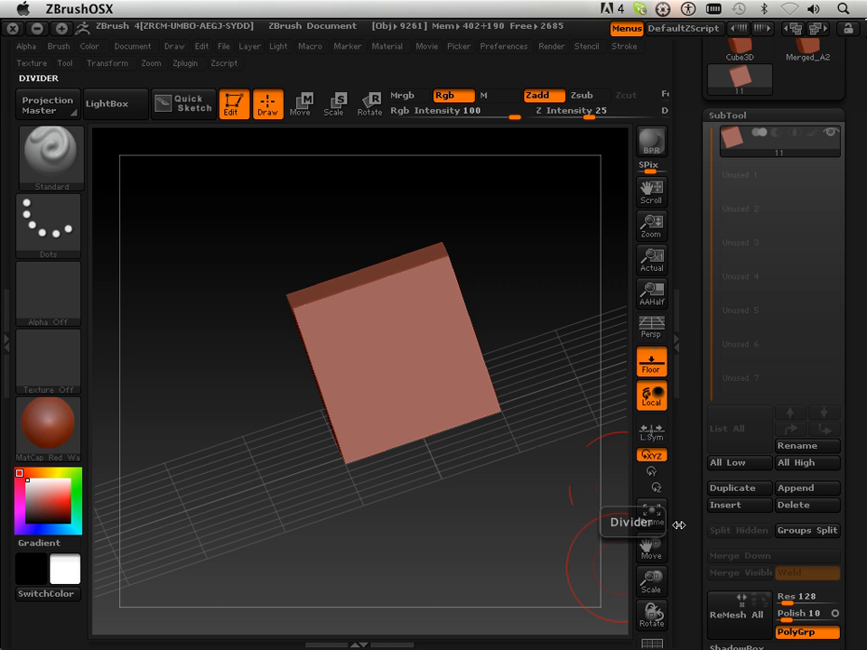
Step: Turn on the polyframe display and inspect the merged subtool 11 from another side
left_click_drag(687, 543, 690, 514)
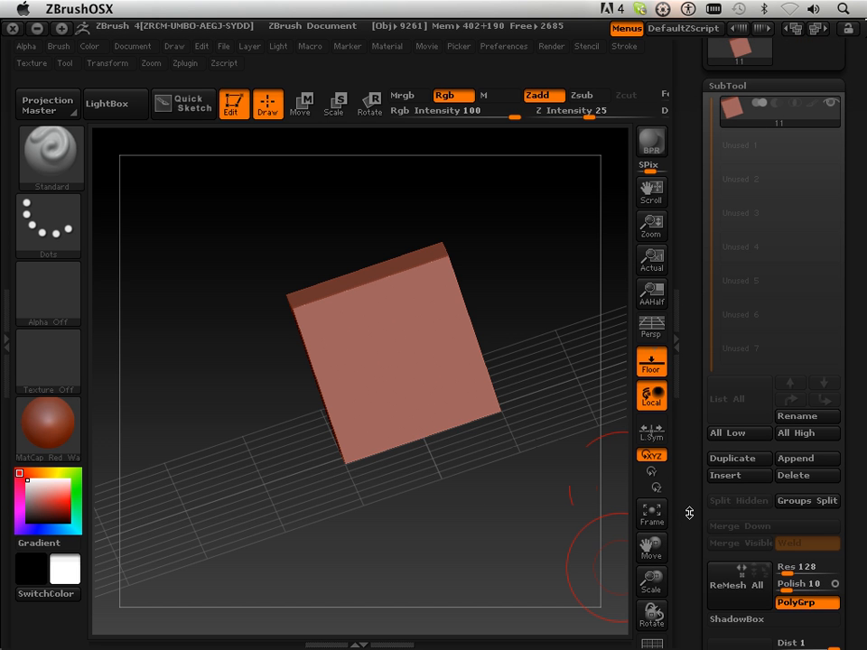
left_click(652, 643)
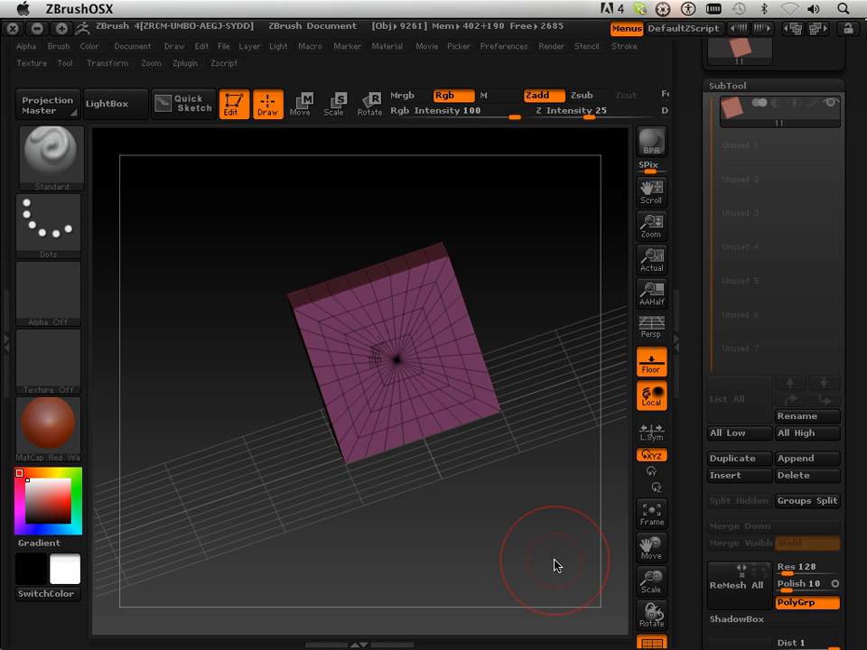
left_click_drag(554, 566, 468, 528)
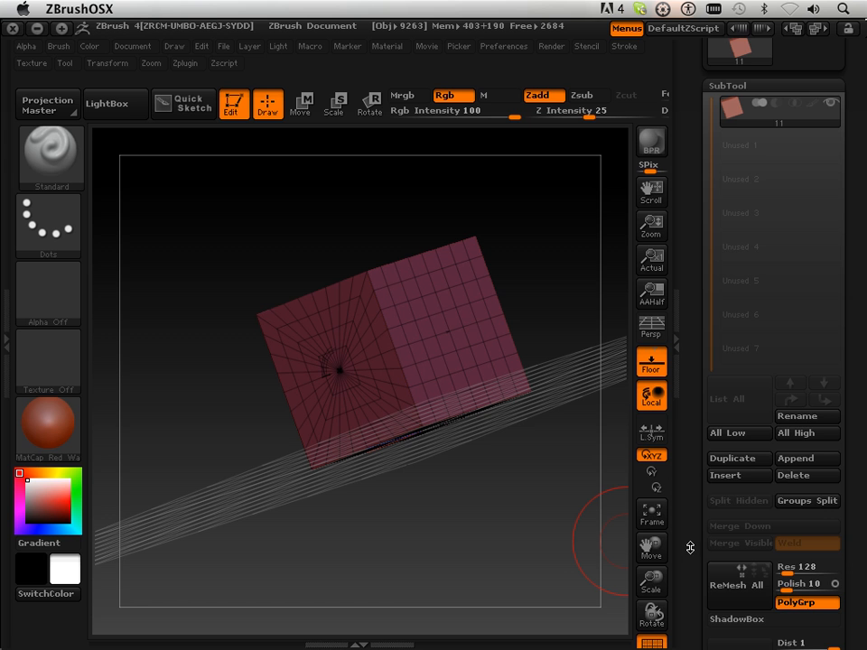
mouse_move(691, 548)
left_mouse_down()
mouse_move(691, 519)
mouse_move(694, 547)
left_mouse_up()
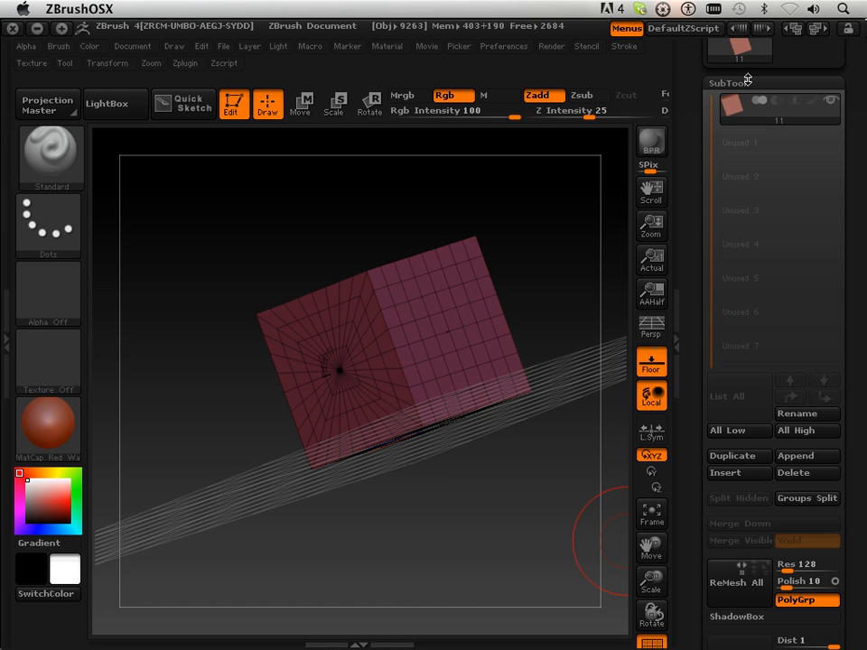
mouse_move(761, 110)
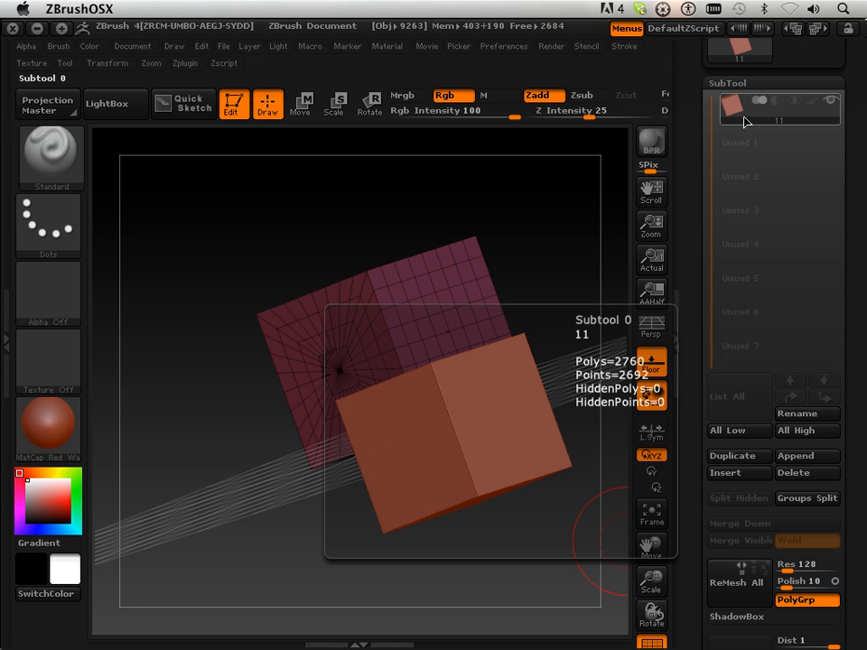
left_click_drag(694, 184, 710, 195)
mouse_move(746, 131)
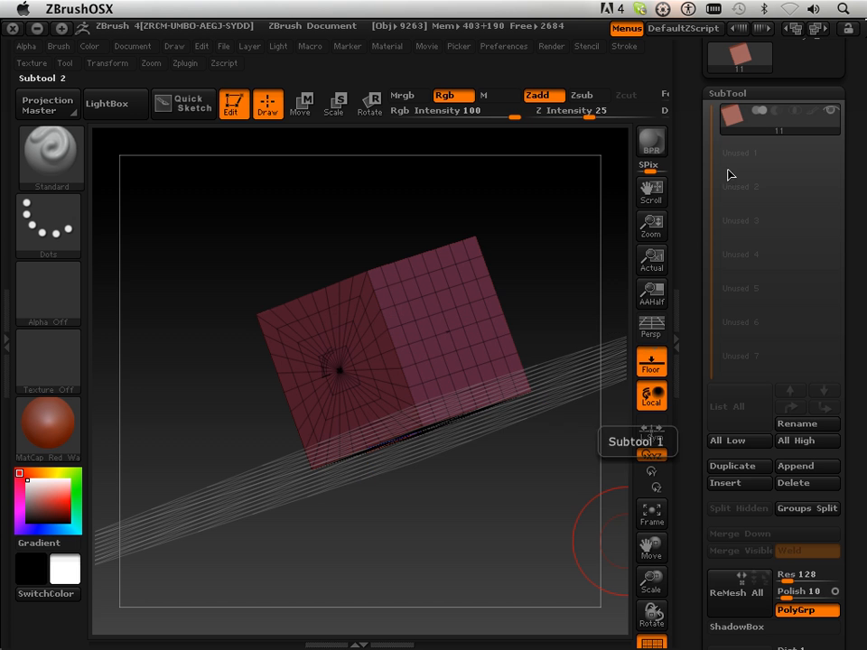
Step: Assign polygroups to the merged mesh by topology continuity with Auto Groups
left_click_drag(684, 291, 674, 103)
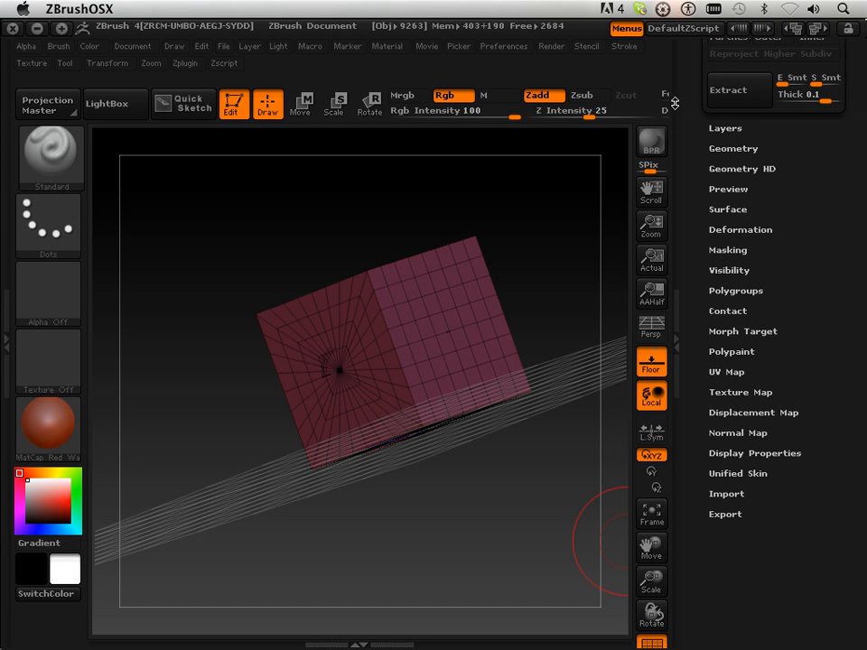
left_click(742, 299)
left_click(746, 307)
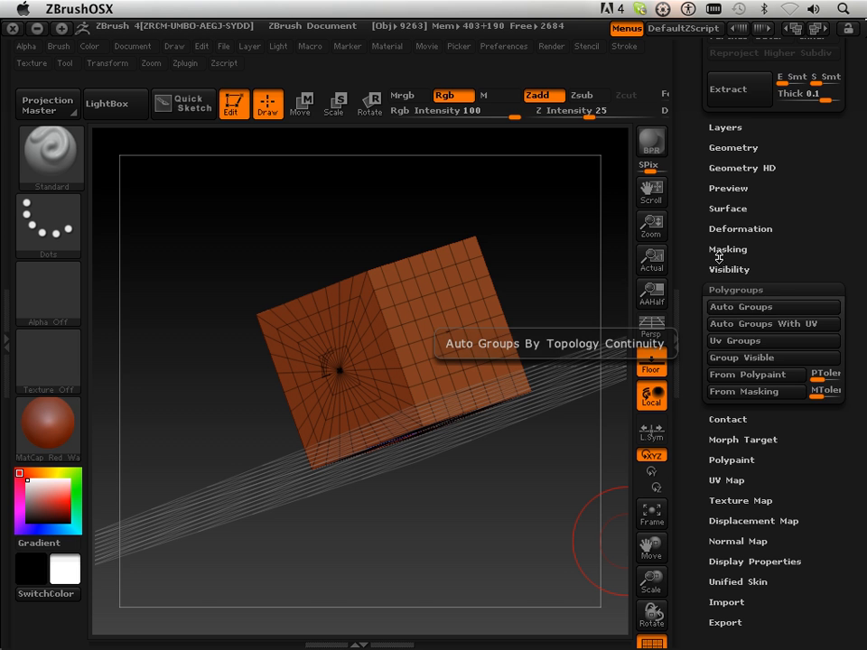
Step: Split the merged mesh into separate subtools by polygroup with Groups Split and review the subtool list
left_click_drag(703, 185, 701, 357)
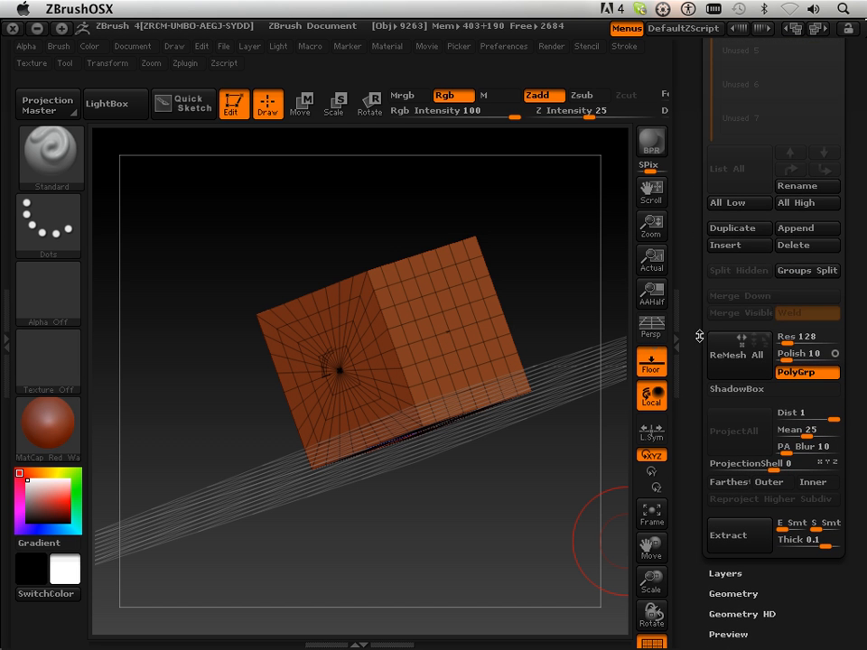
left_click(808, 271)
left_click(553, 316)
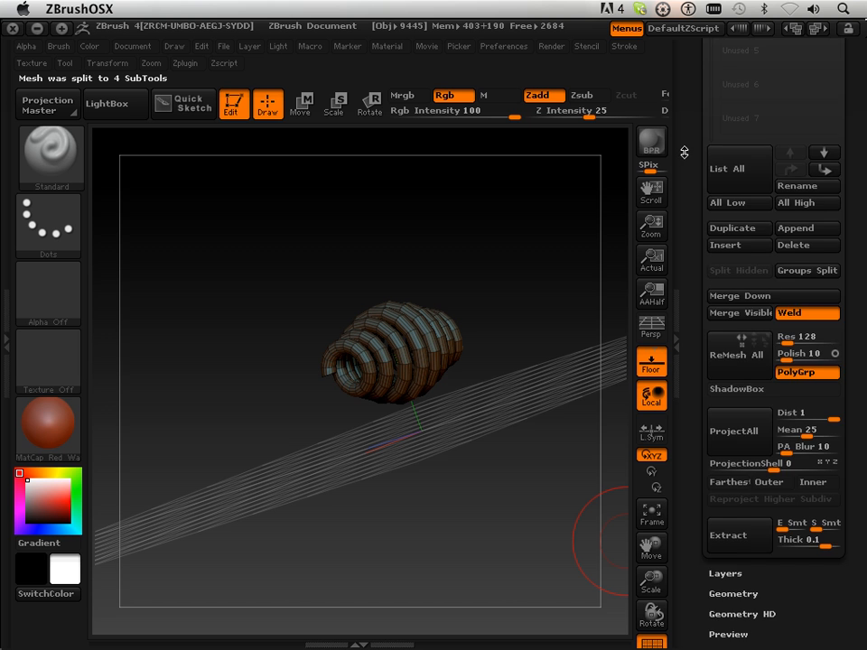
left_click_drag(685, 152, 681, 281)
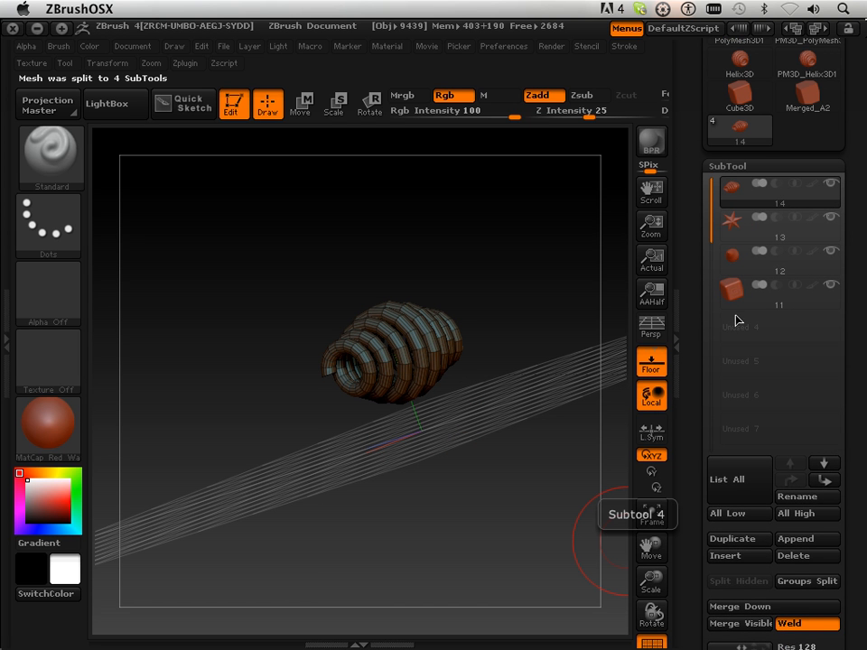
left_click_drag(693, 345, 691, 258)
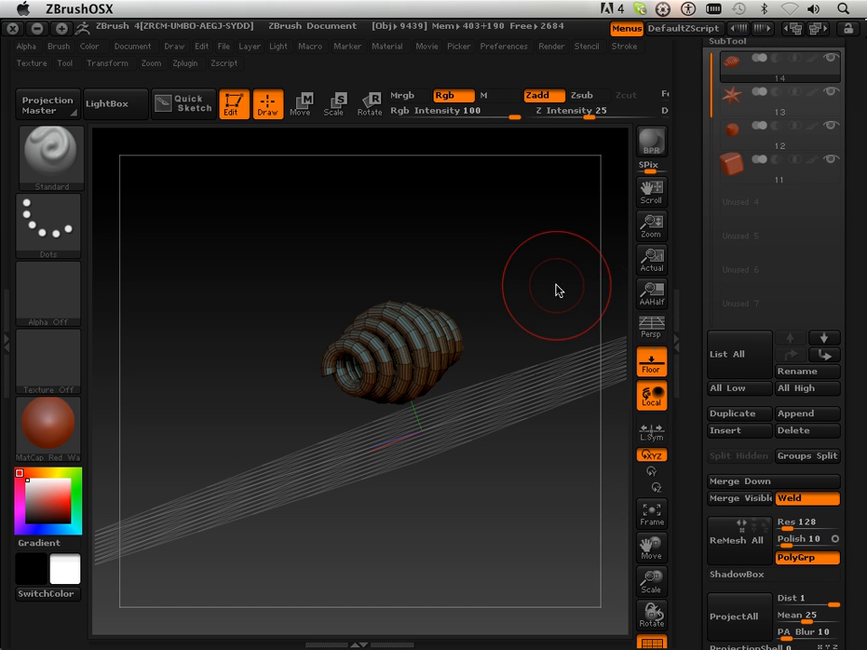